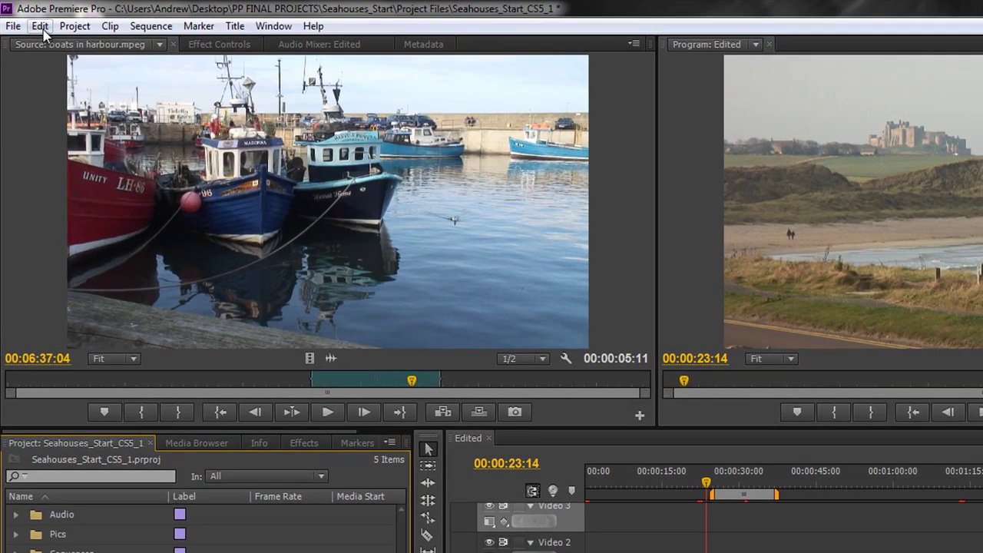
- Open the General preferences, then close them without making changes
left_click(31, 19)
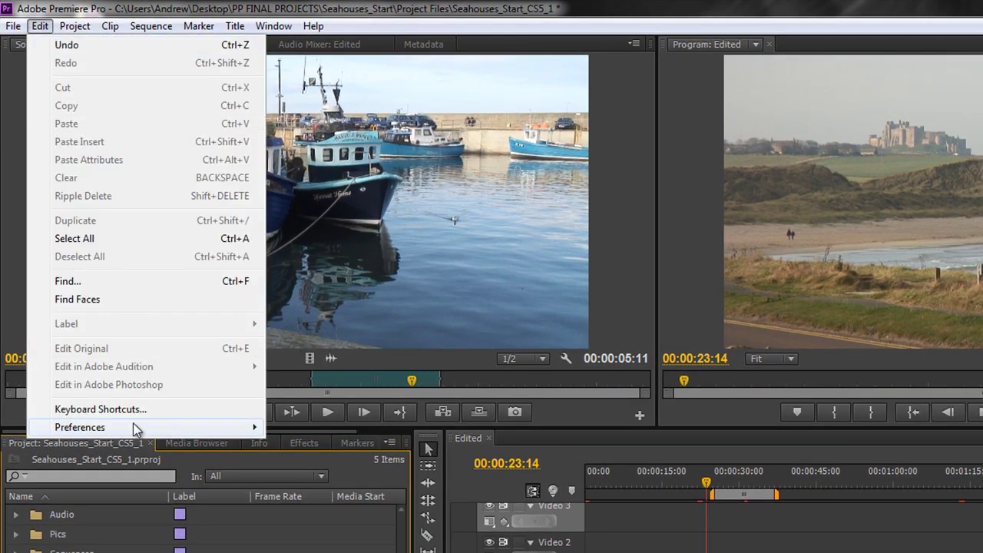
mouse_move(135, 429)
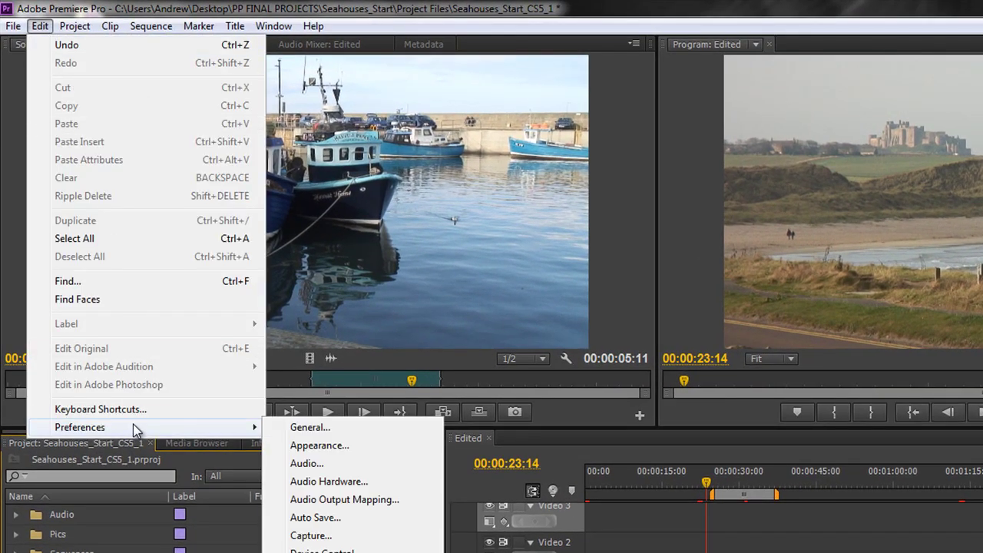
left_click(328, 428)
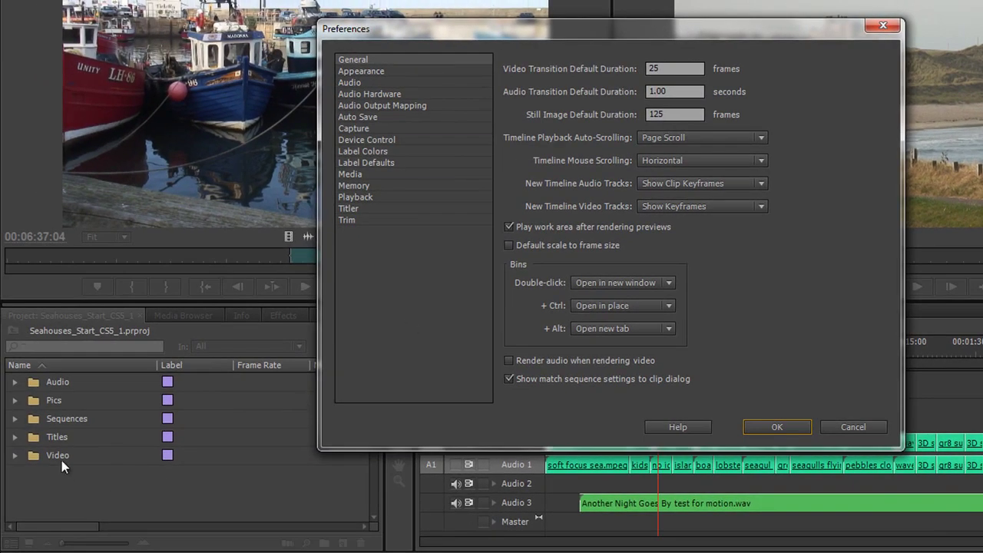
left_click(768, 427)
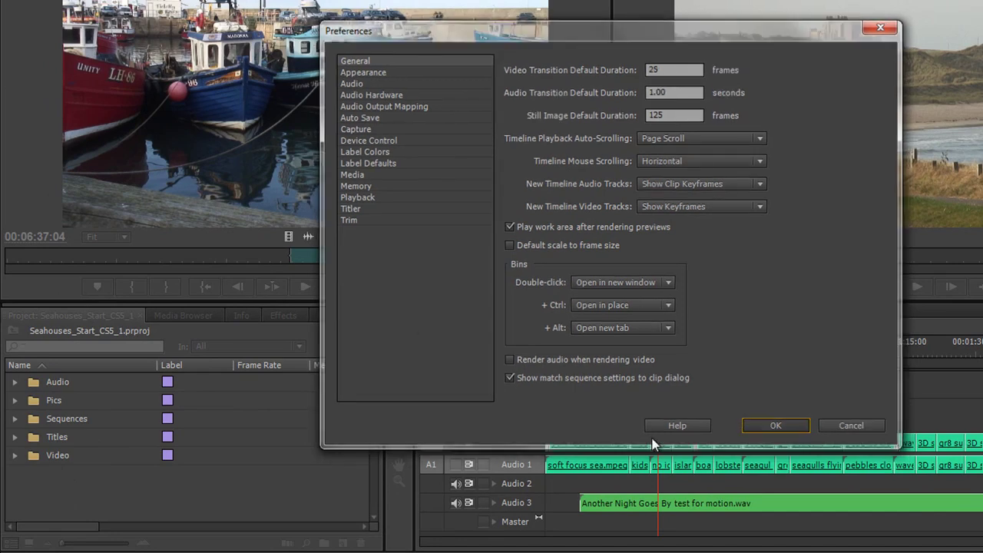
- Place Bamburgh Castle.jpg from the Pics bin onto Video 2 at the playhead, around 00:00:22:20
left_click(15, 400)
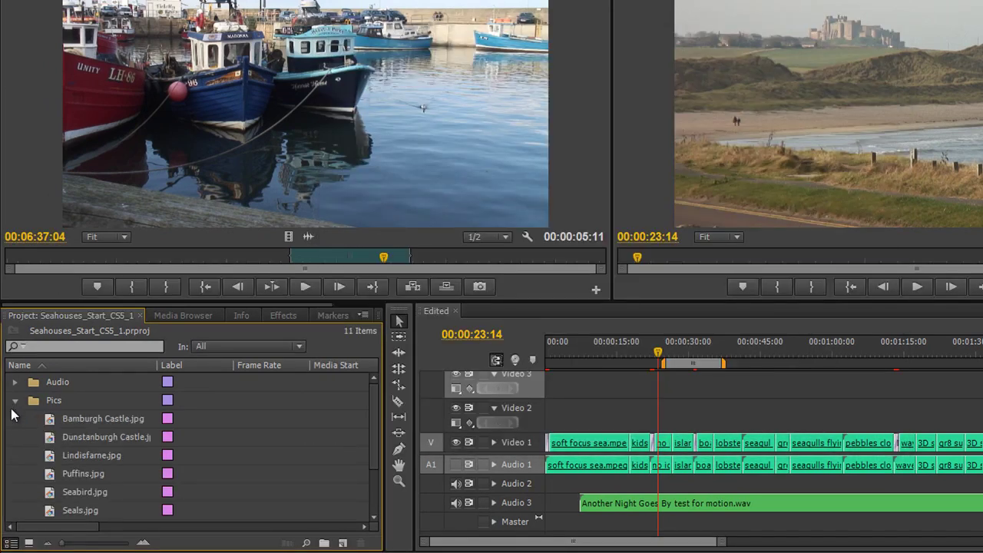
left_click(50, 422)
left_click_drag(51, 427, 666, 391)
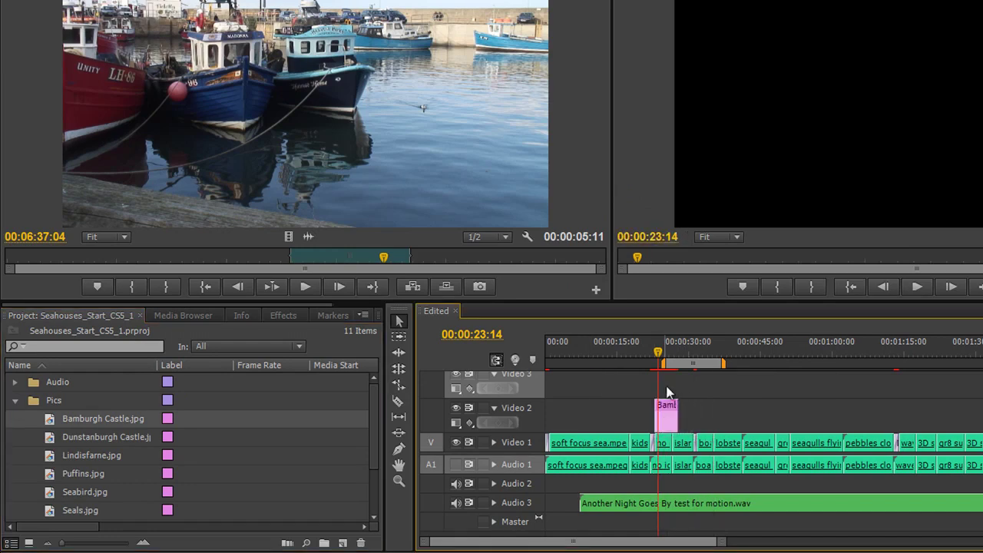
- Scrub and zoom the timeline to review the 5-second castle still
mouse_move(658, 354)
left_mouse_down()
mouse_move(680, 362)
mouse_move(665, 363)
left_mouse_up()
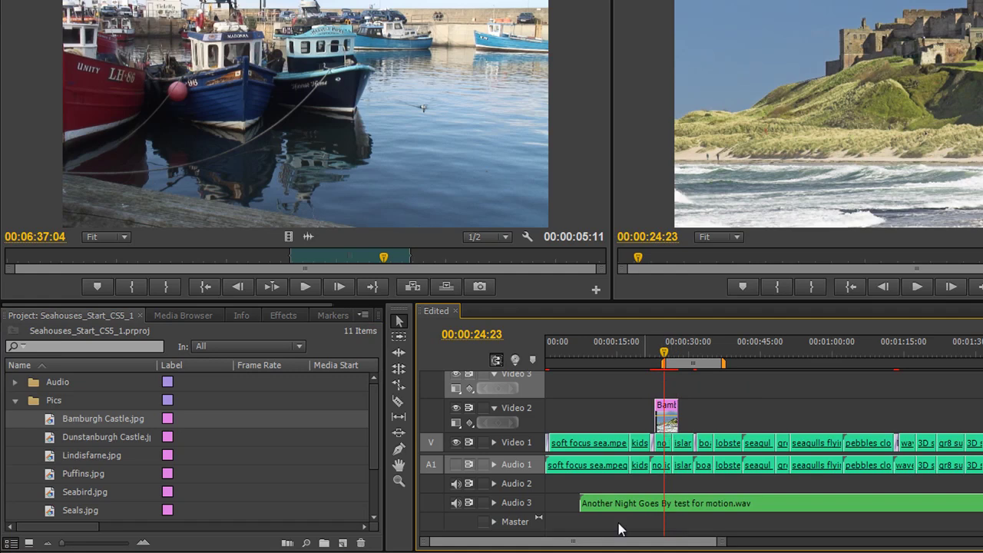
left_click_drag(721, 542, 652, 545)
left_click_drag(522, 542, 537, 542)
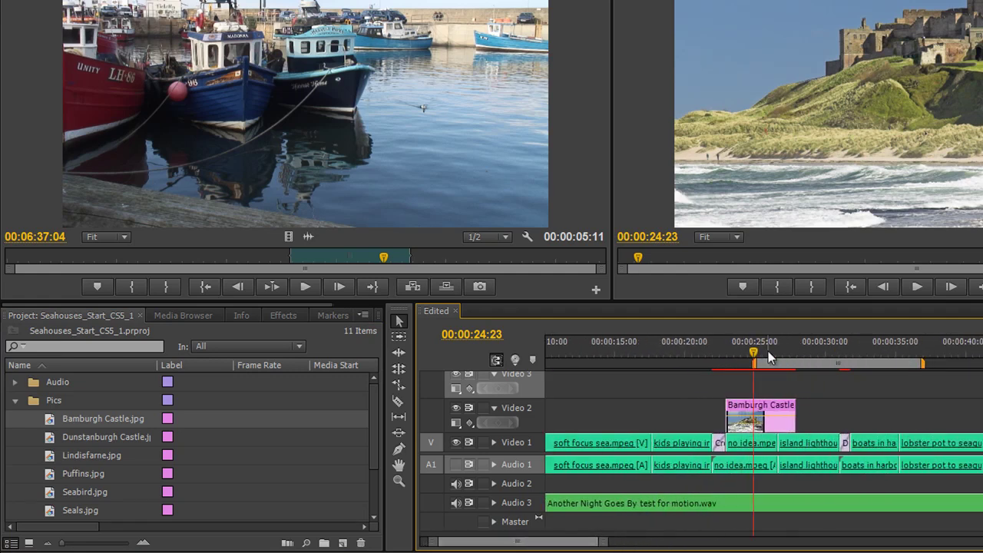
left_click_drag(753, 355, 724, 360)
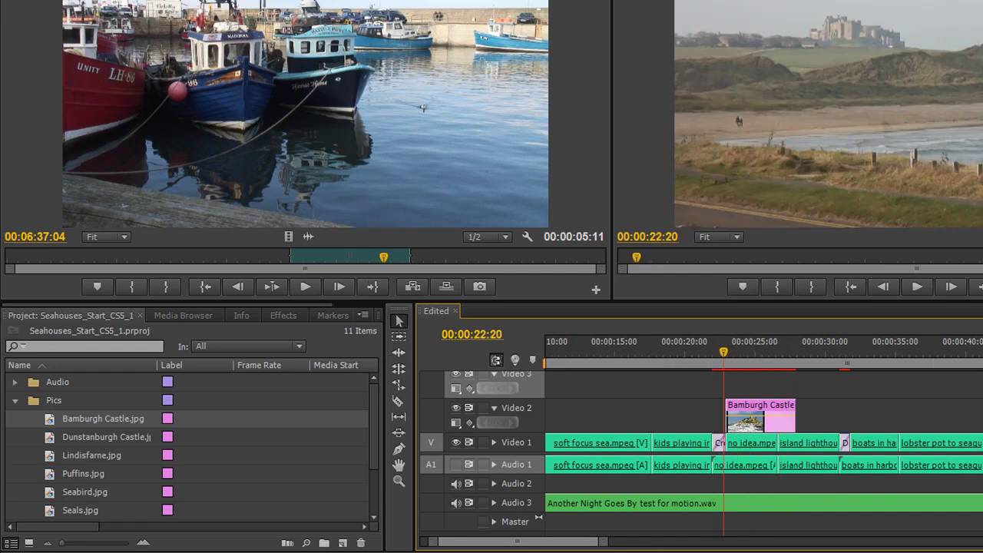
- Set Still Image Default Duration to 25 frames in General preferences, then collapse the Pics bin
left_click(37, 0)
mouse_move(123, 301)
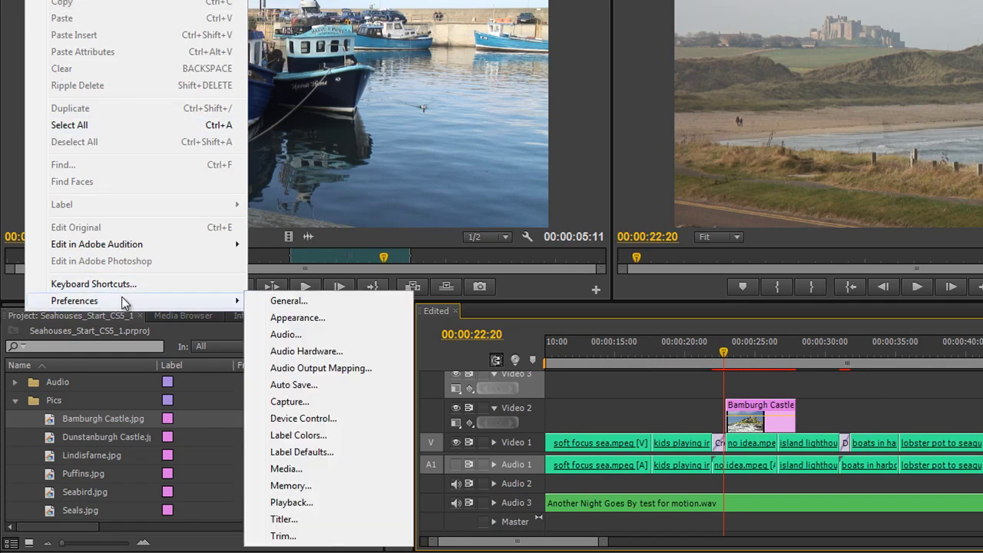
left_click(306, 301)
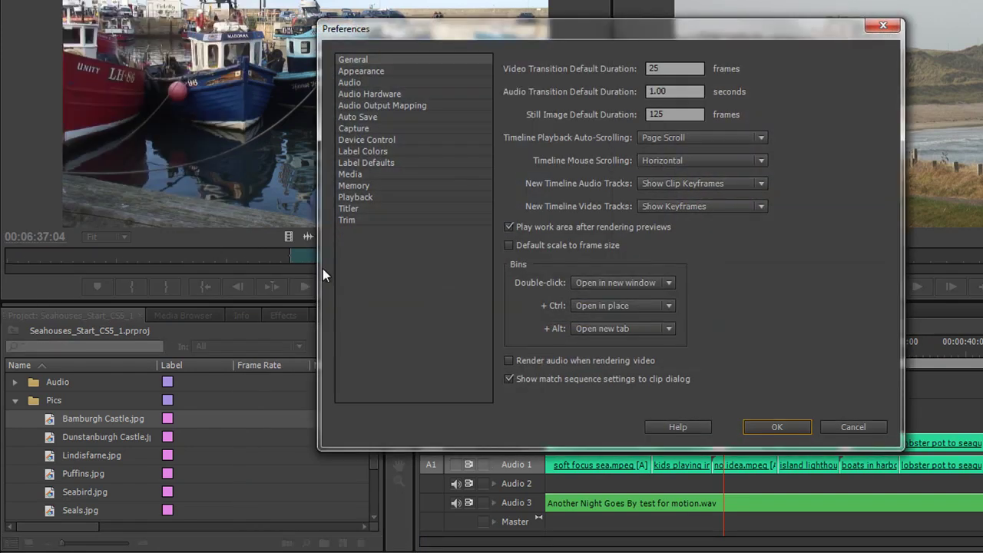
double_click(656, 114)
type("25")
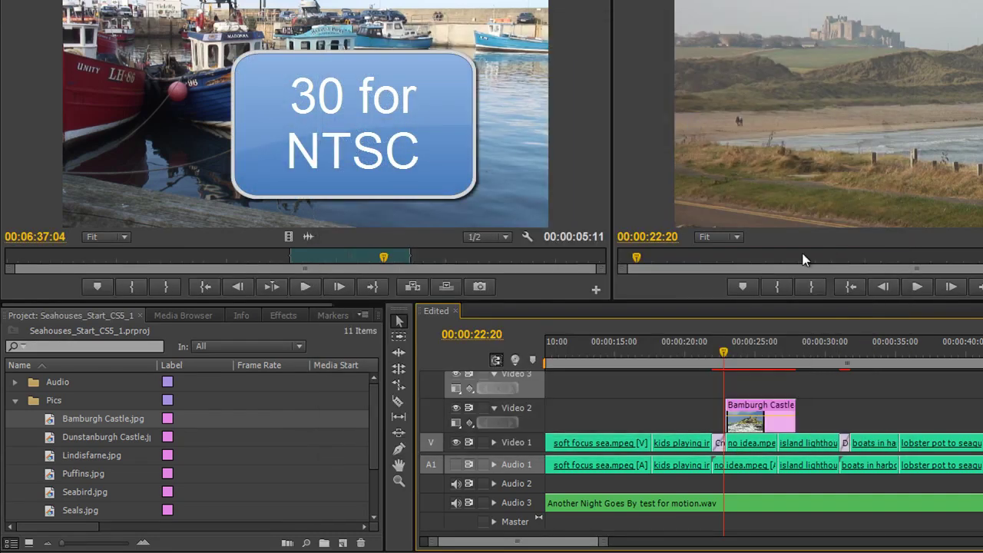
left_click(15, 400)
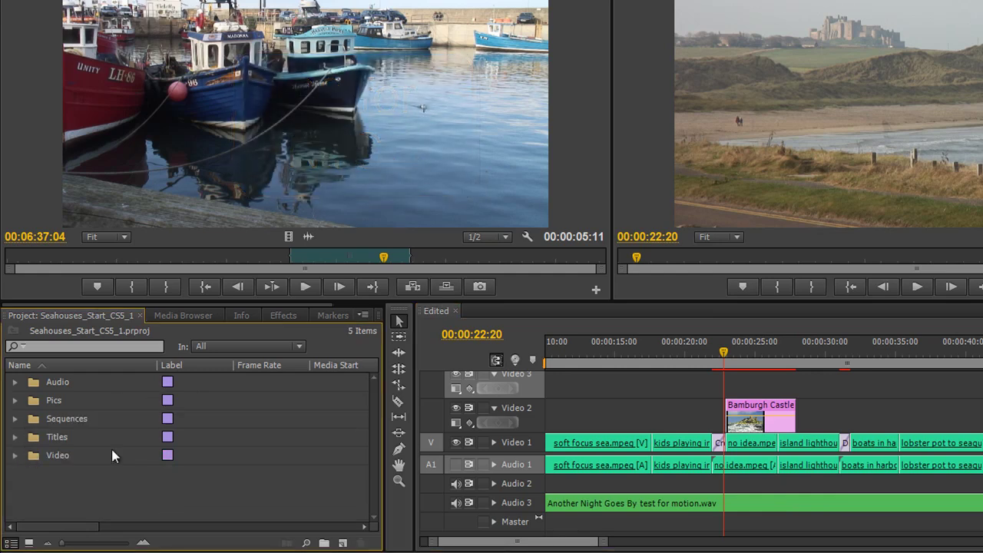
- Re-import Bamburgh Castle.jpg and place a short copy on Video 2 near 00:00:30
double_click(185, 496)
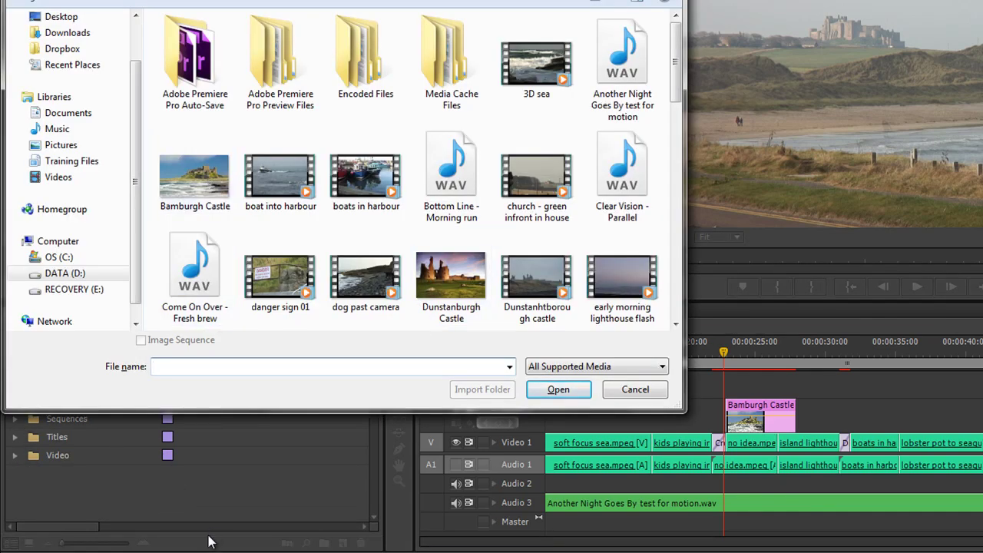
double_click(192, 178)
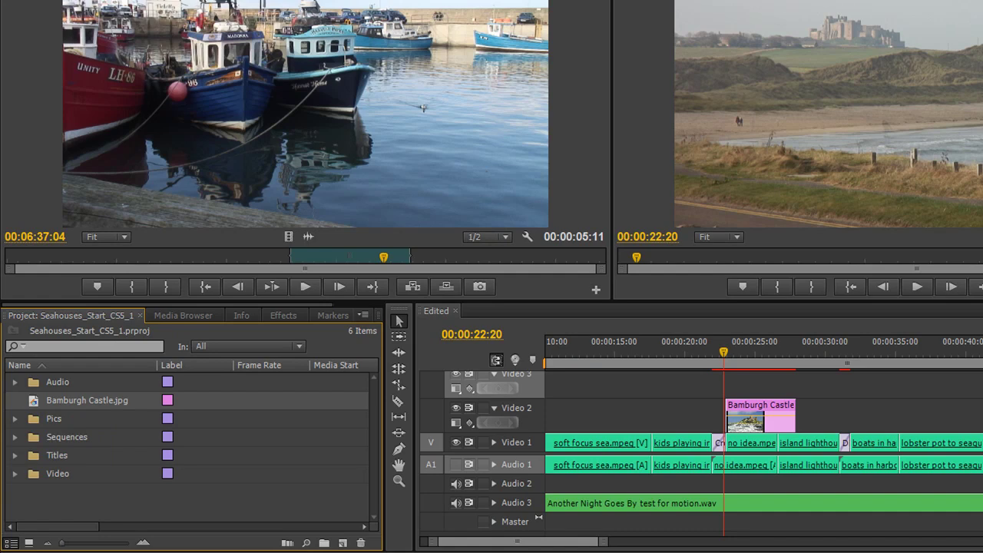
left_click_drag(431, 401, 826, 418)
left_click_drag(821, 355, 765, 391)
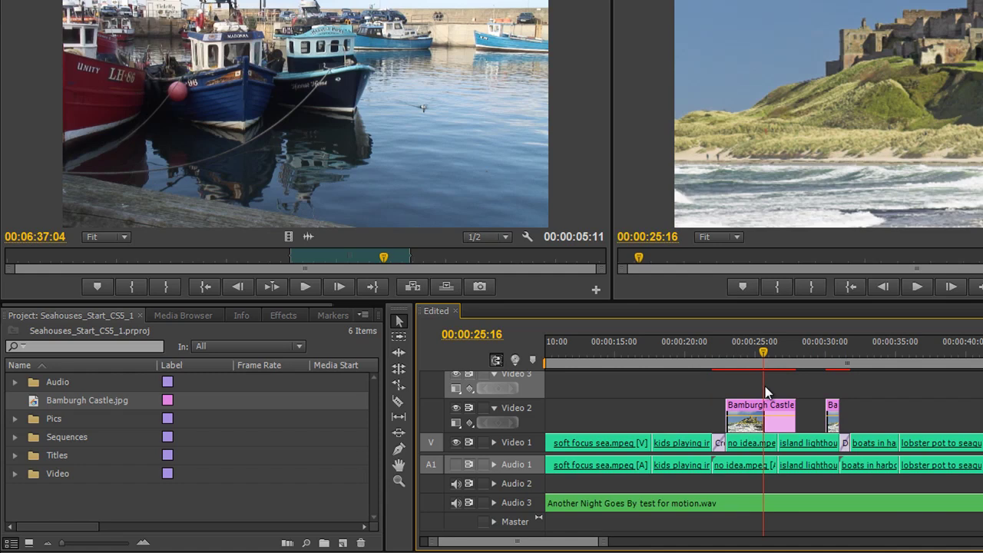
- Load Bamburgh Castle.jpg in the Source monitor to check its one-second duration
mouse_move(772, 361)
left_mouse_down()
mouse_move(841, 371)
mouse_move(771, 367)
left_mouse_up()
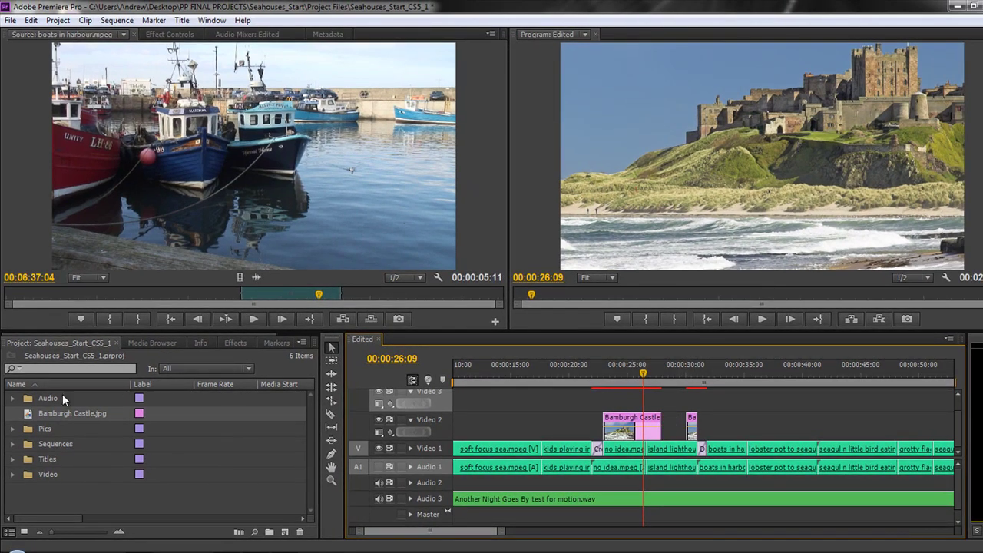
double_click(29, 413)
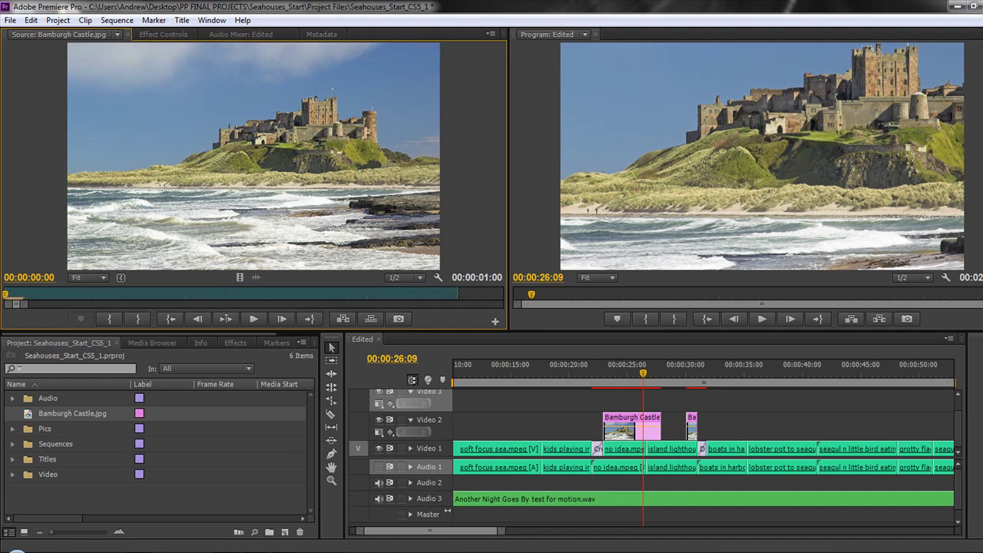
mouse_move(645, 377)
left_mouse_down()
mouse_move(636, 391)
mouse_move(621, 390)
mouse_move(633, 390)
left_mouse_up()
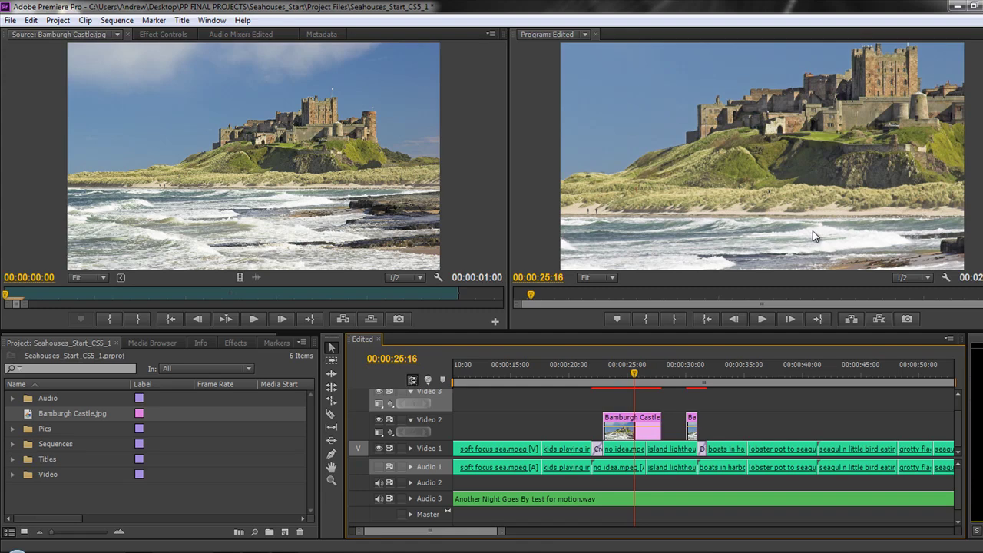
left_click(31, 20)
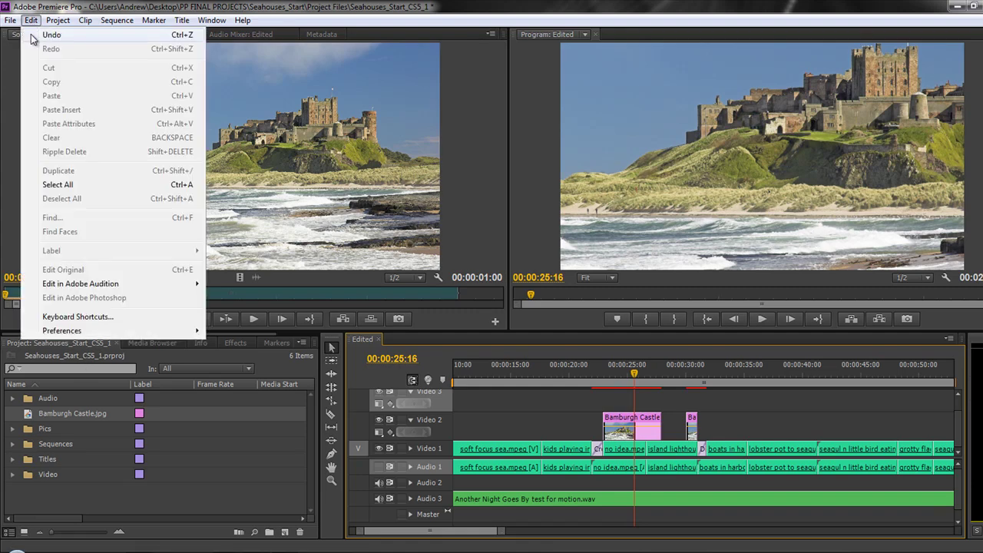
- Restore Still Image Default Duration to 125 frames and enable Default scale to frame size
mouse_move(112, 332)
left_click(237, 332)
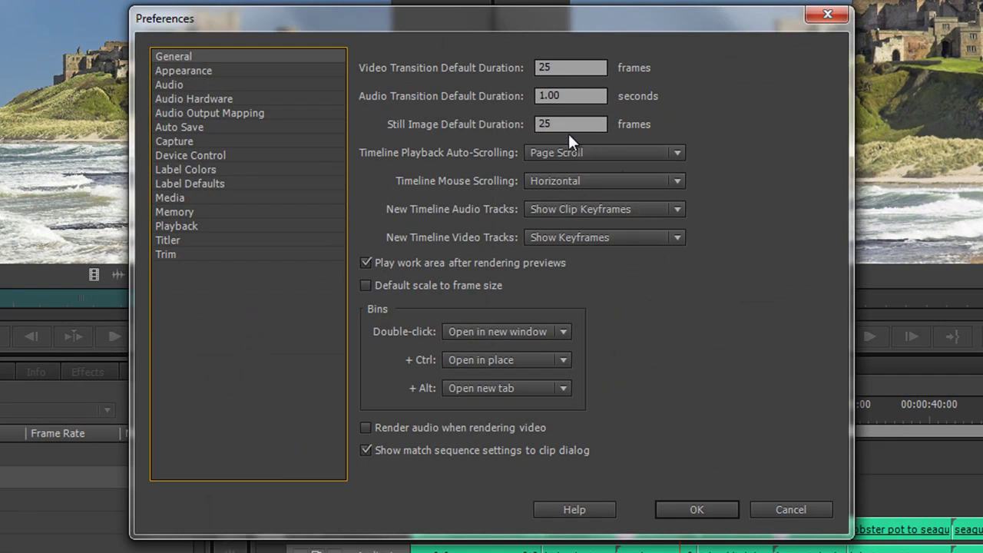
left_click(555, 123)
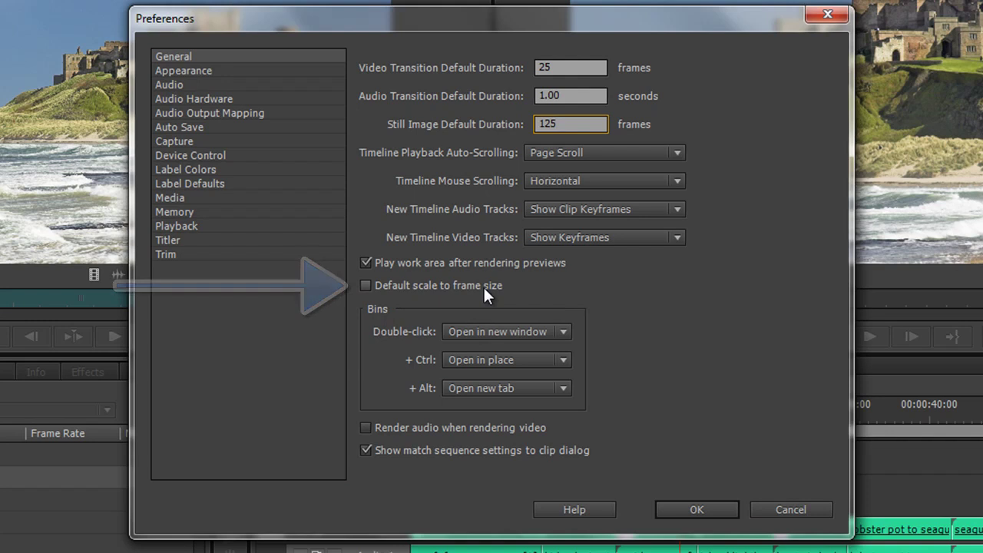
left_click(365, 285)
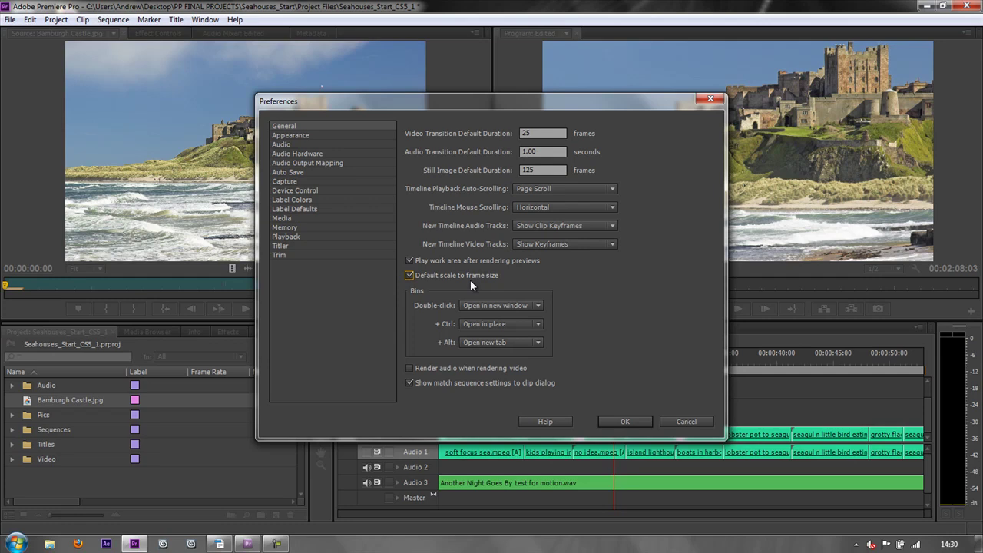
left_click(624, 421)
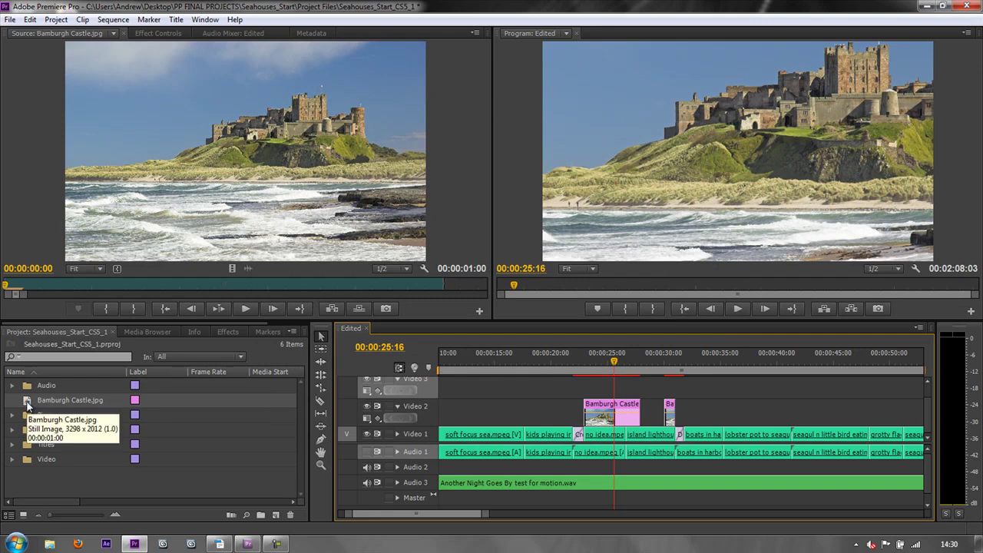
- Add two more Bamburgh Castle stills to Video 2: a brief one near 00:00:33 and a re-imported one at 00:00:38
left_click_drag(27, 405, 715, 418)
left_click(717, 362)
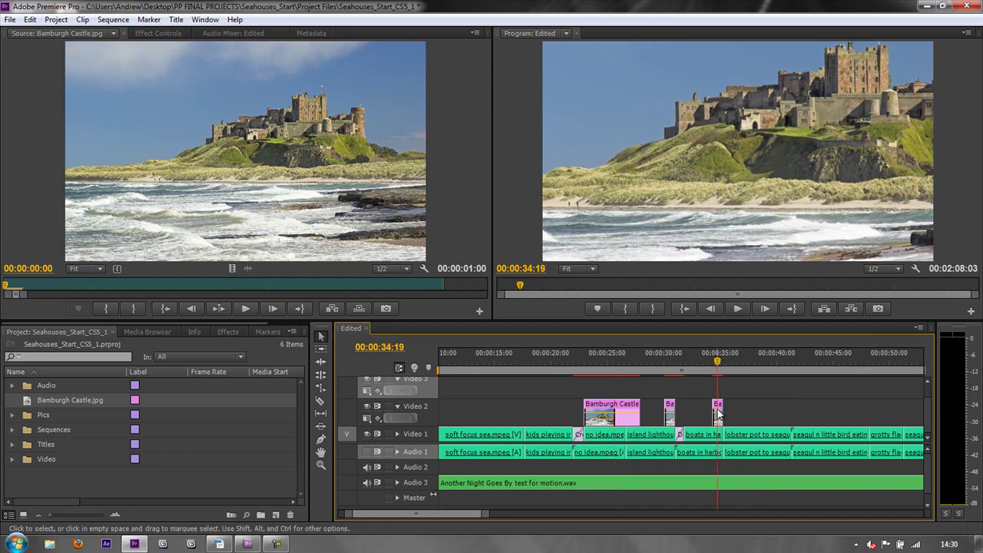
double_click(114, 476)
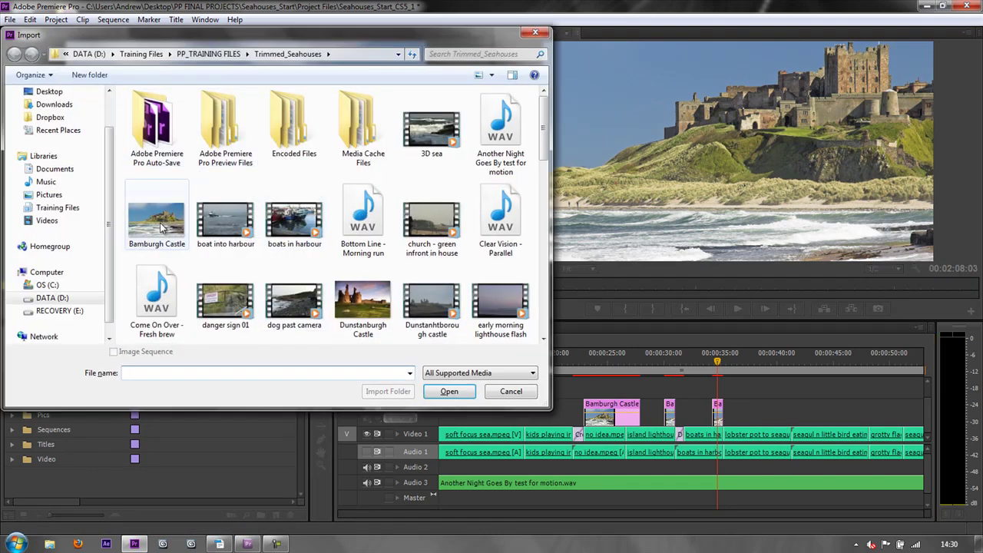
left_click(158, 222)
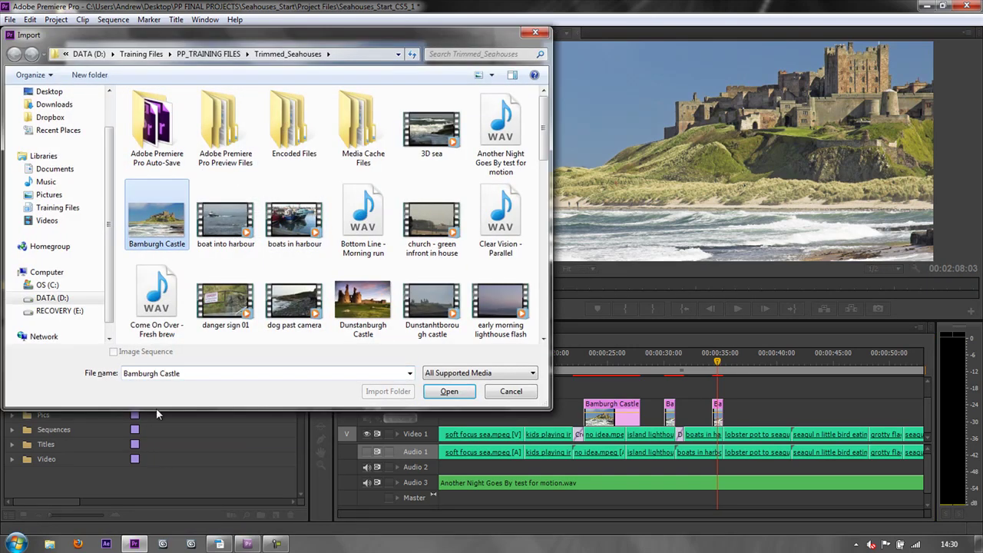
left_click(450, 392)
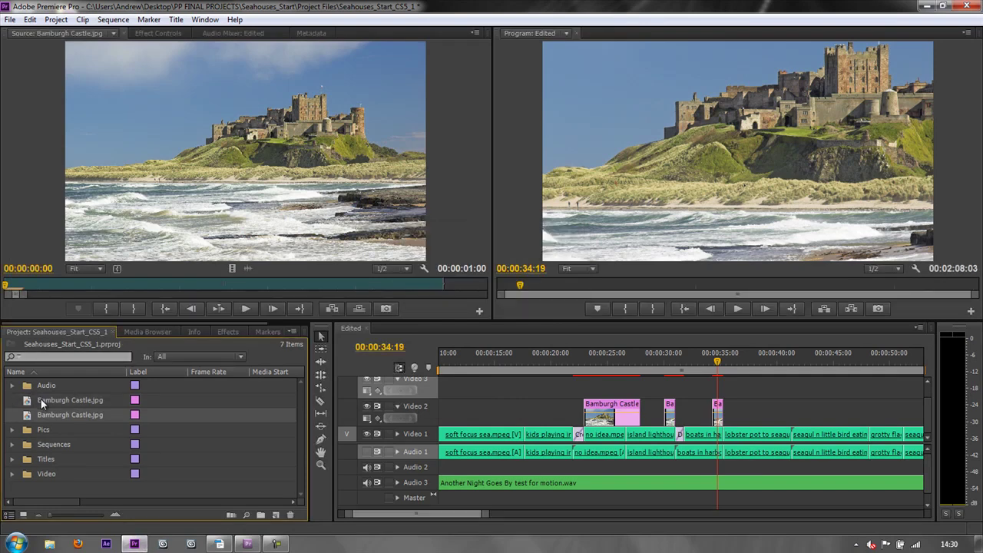
left_click_drag(46, 418, 750, 424)
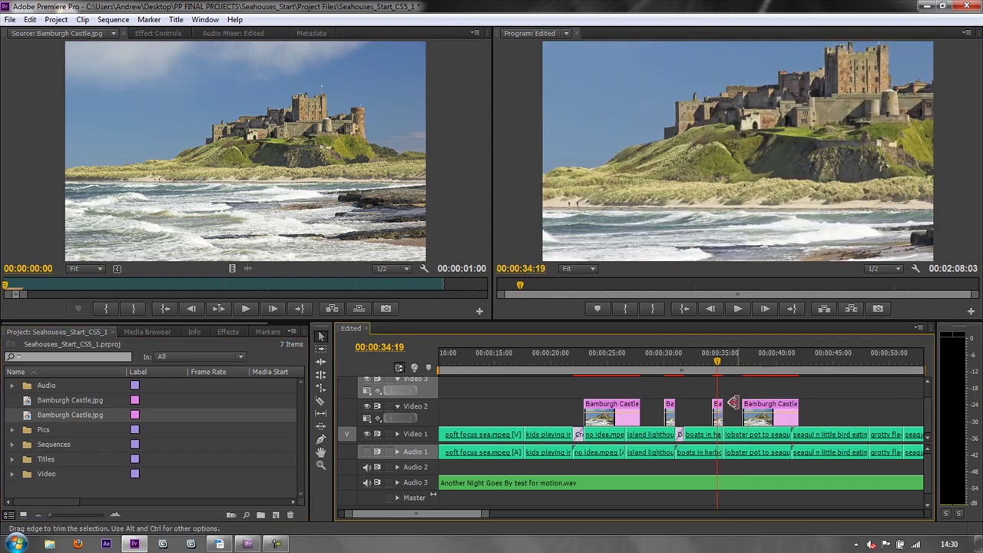
left_click_drag(718, 365, 758, 365)
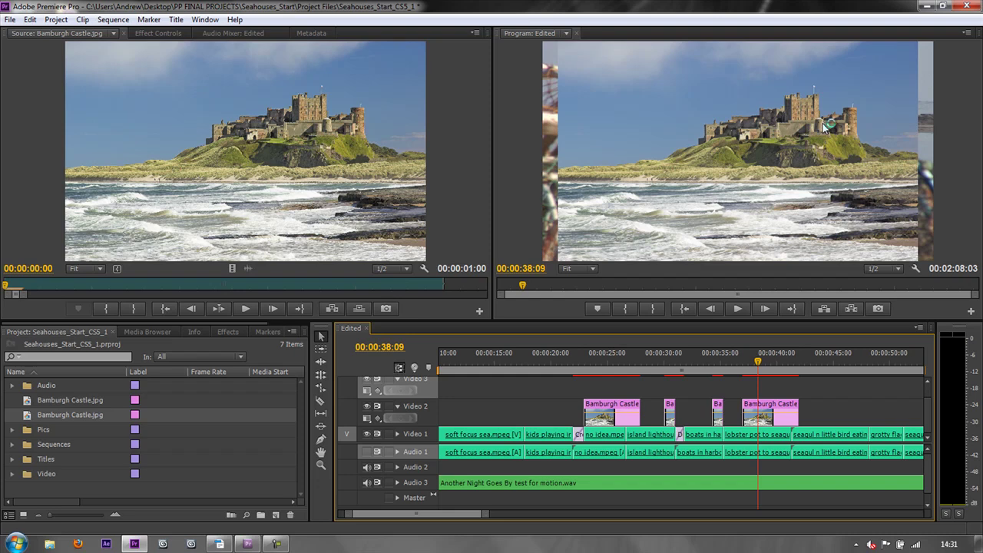
- Open the Appearance page of the Preferences
left_click(30, 20)
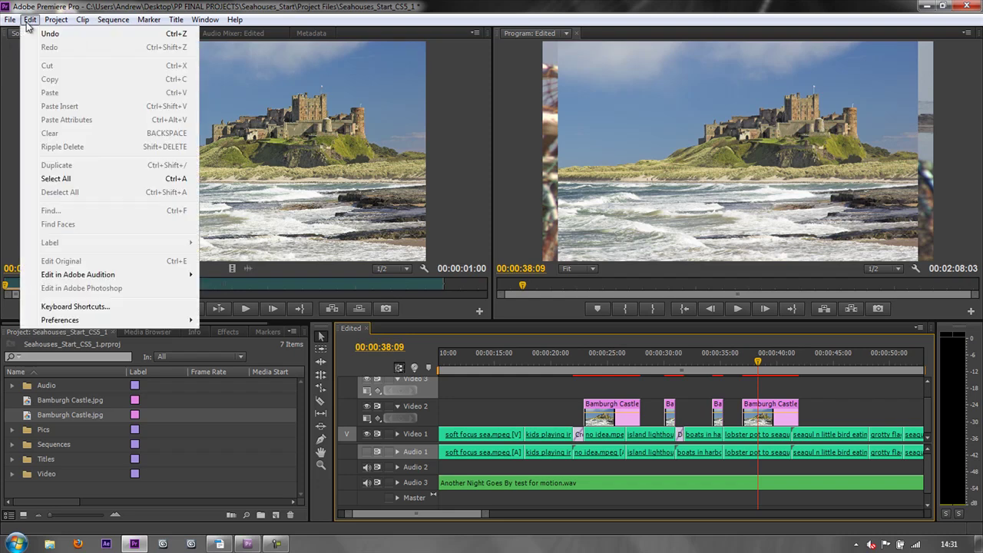
mouse_move(46, 319)
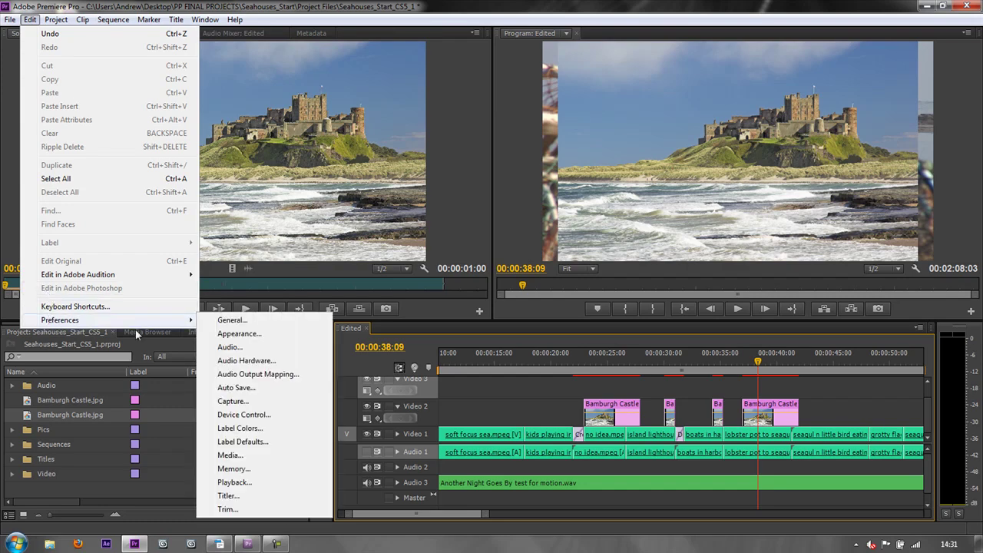
left_click(234, 323)
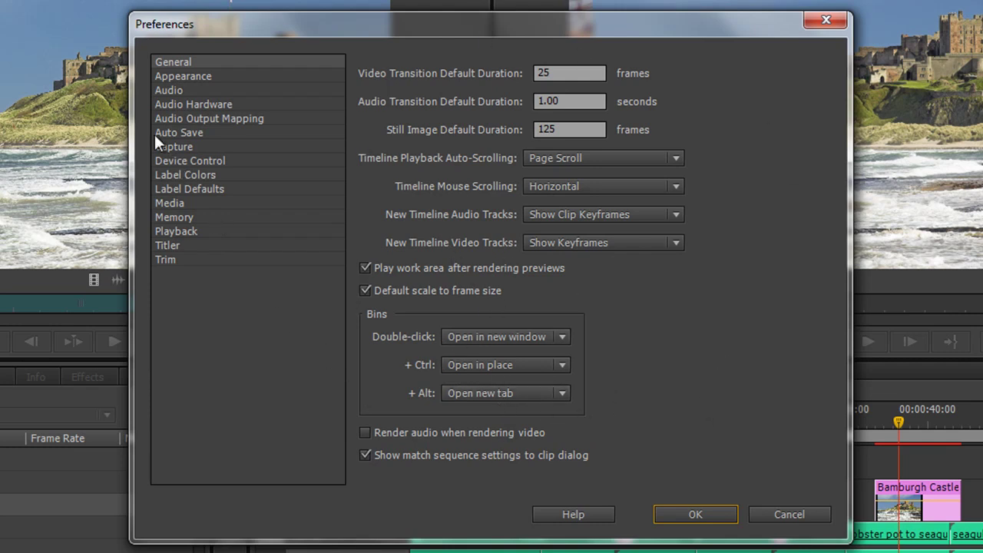
left_click(161, 76)
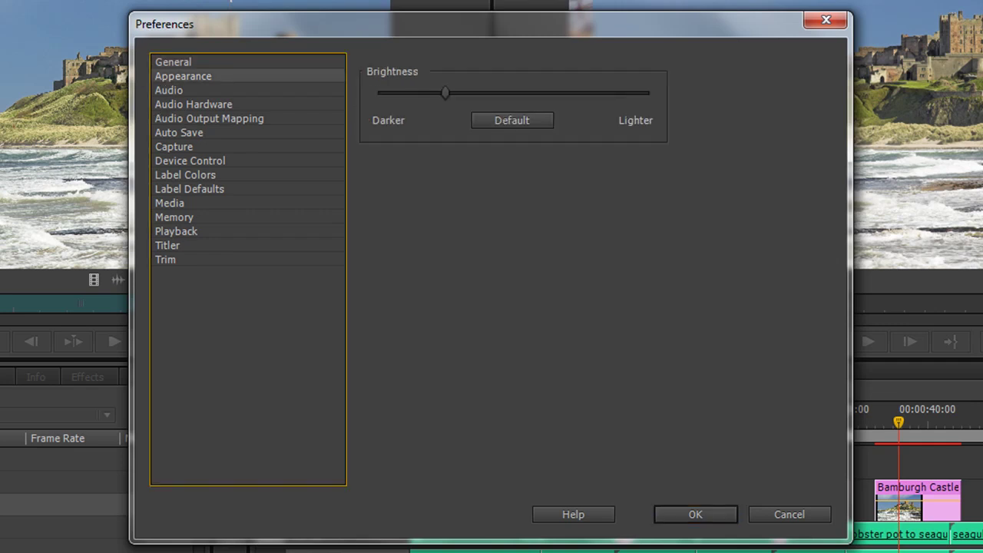
- Try darker interface brightness levels with the Brightness slider
left_click_drag(535, 26, 475, 33)
left_click_drag(385, 98, 500, 151)
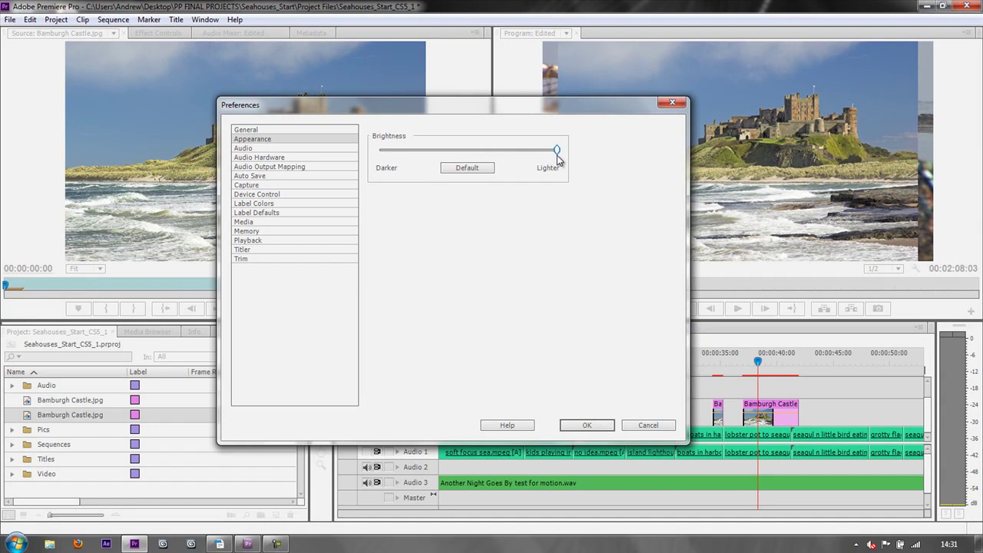
left_click(466, 167)
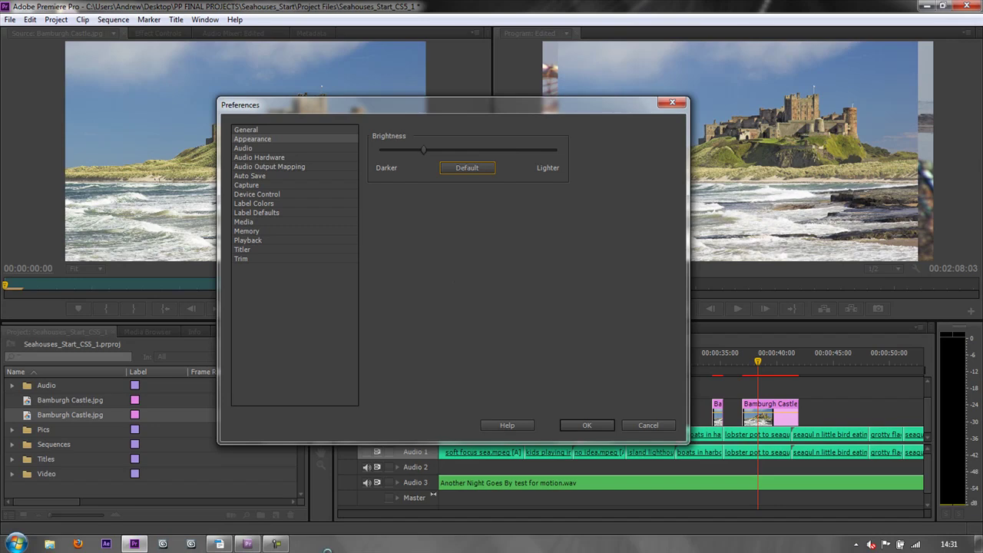
left_click(249, 544)
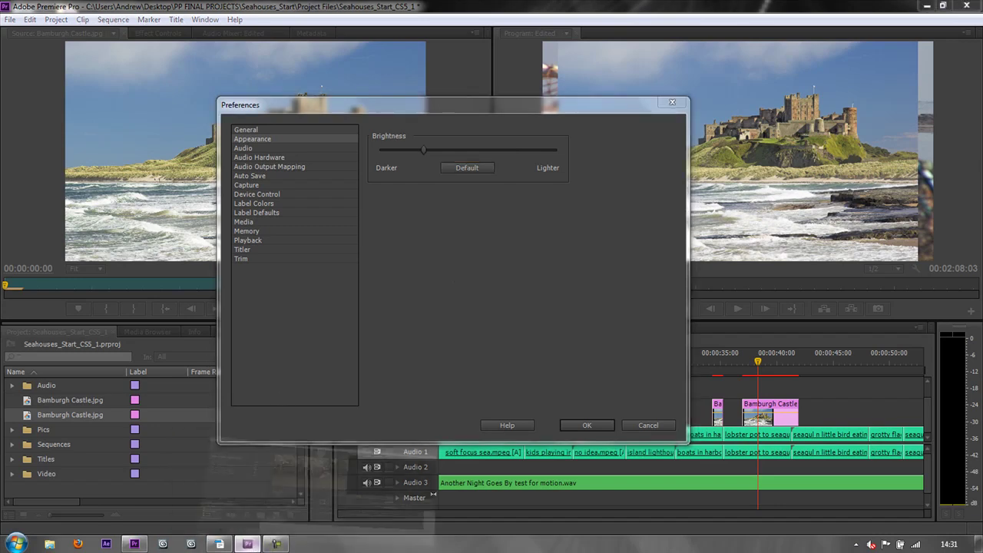
- Darken the interface in Appearance preferences, then discard the change and close
left_click(28, 21)
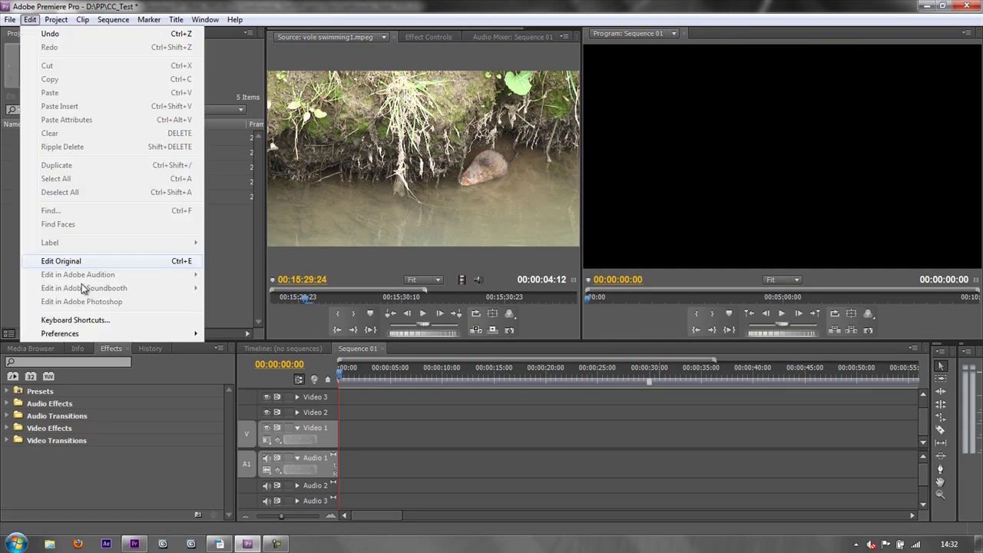
mouse_move(83, 333)
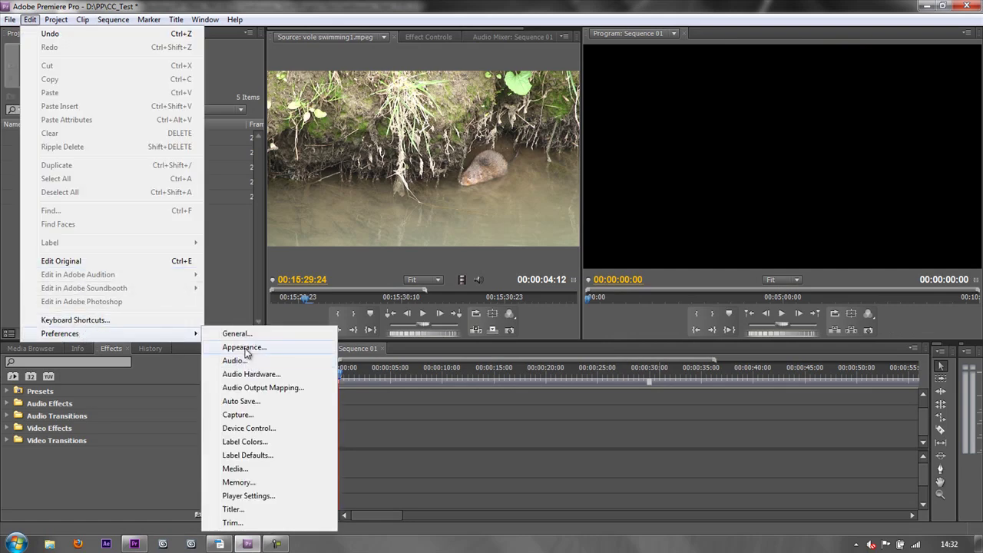
left_click(379, 348)
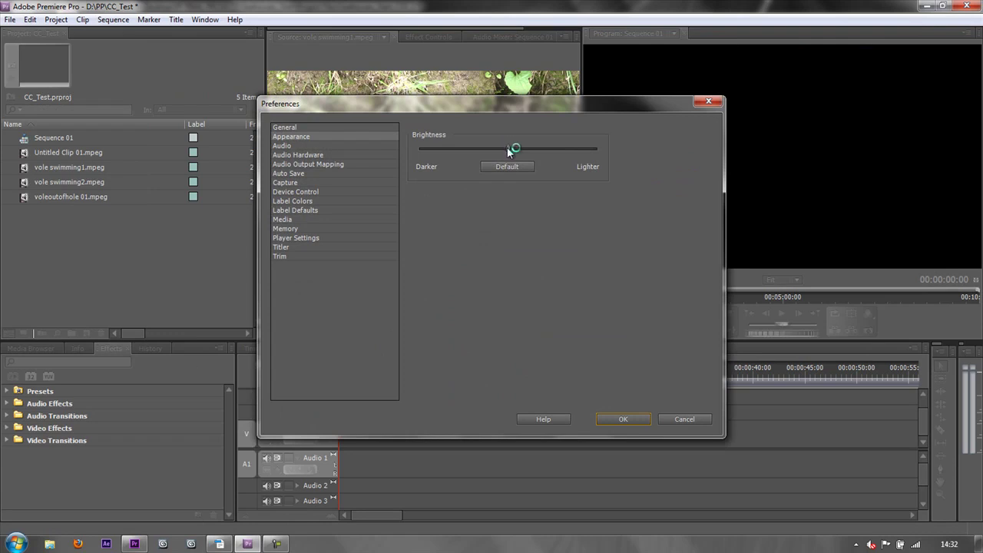
left_click_drag(507, 149, 458, 154)
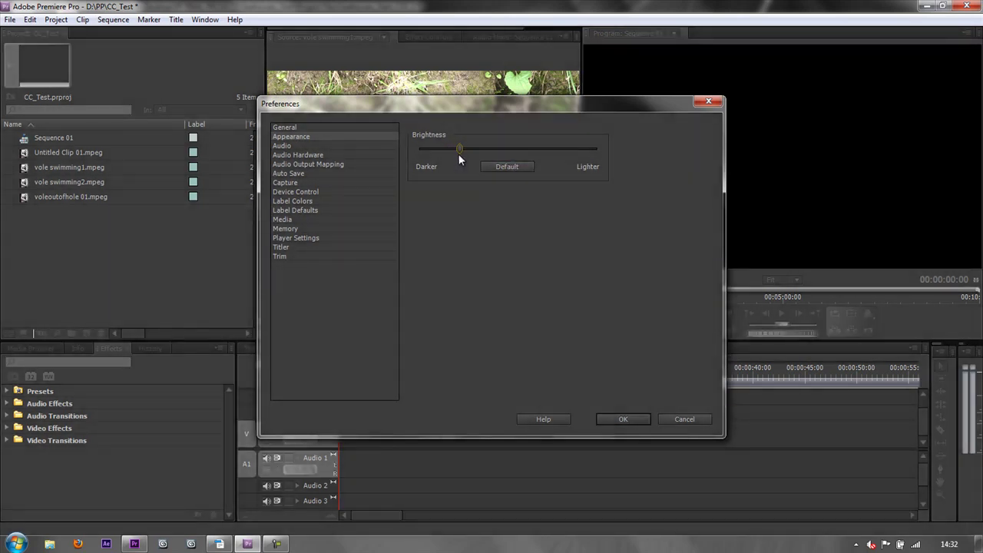
left_click(685, 419)
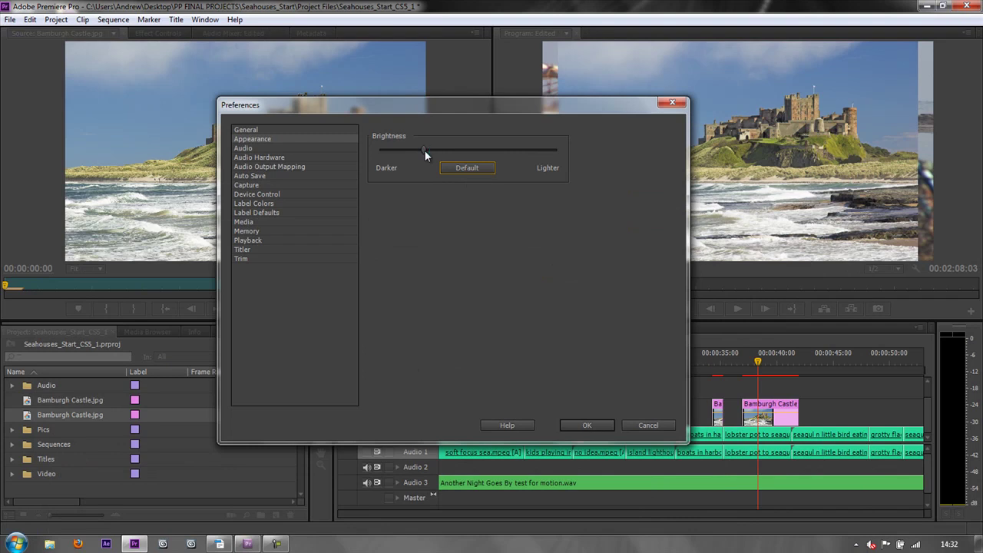
- Drag the brightness darker and lighter, then reset it to Default
left_click_drag(425, 151, 400, 152)
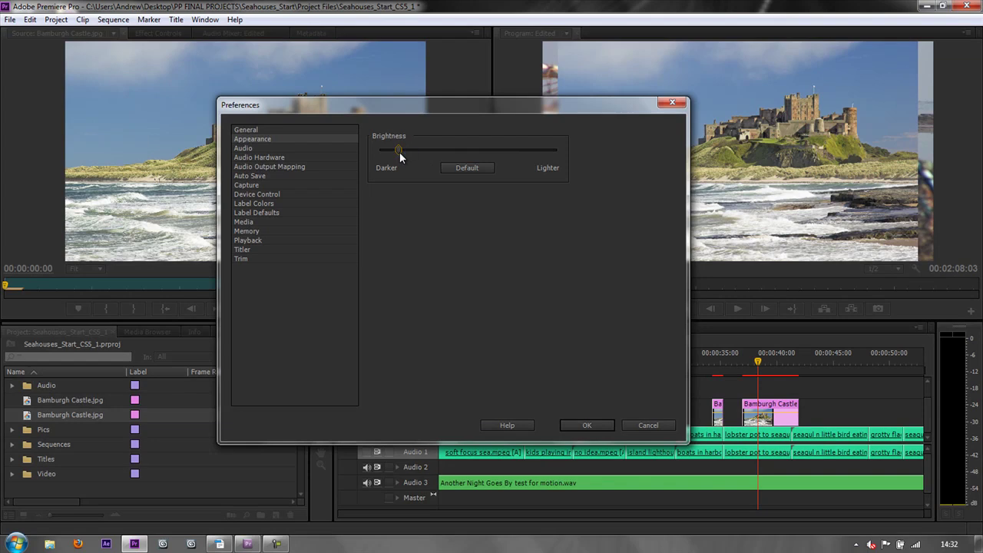
left_click_drag(399, 152, 430, 159)
left_click(476, 170)
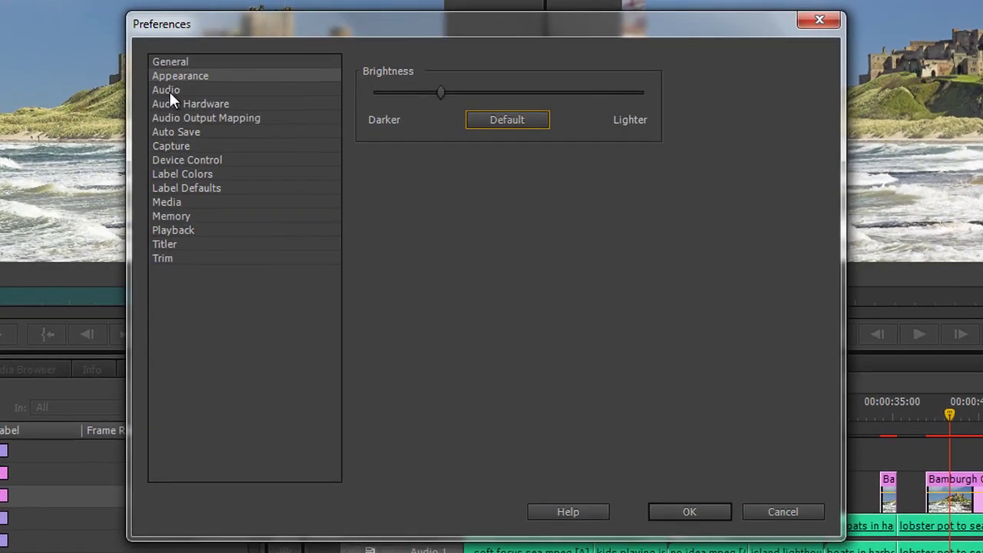
left_click(250, 148)
- Turn on Mute input during timeline recording in Audio preferences, keeping audio scrubbing enabled
left_click(177, 91)
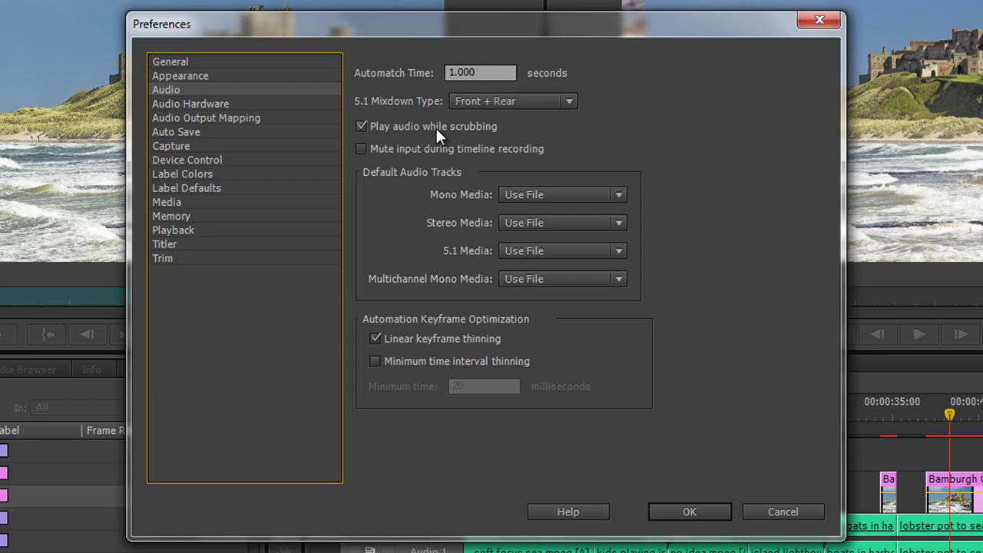
left_click(369, 131)
left_click(360, 149)
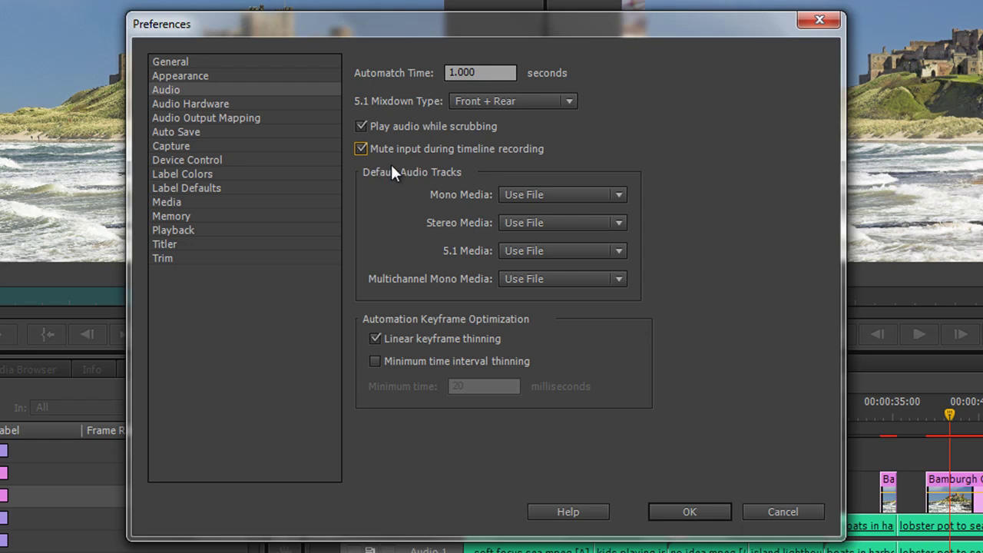
- Keep Premiere Pro WDM Sound as the Default Device and open its ASIO Settings
left_click(209, 103)
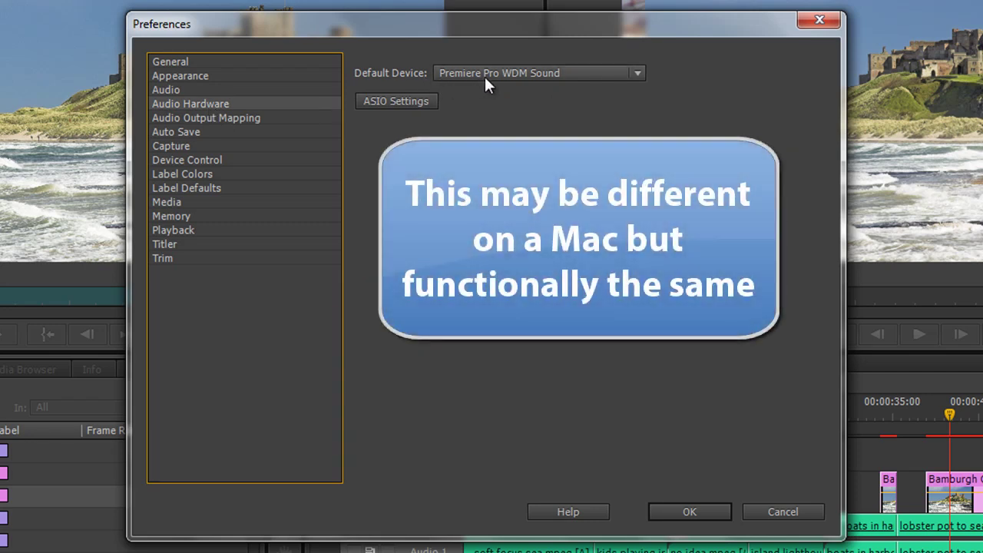
left_click(634, 74)
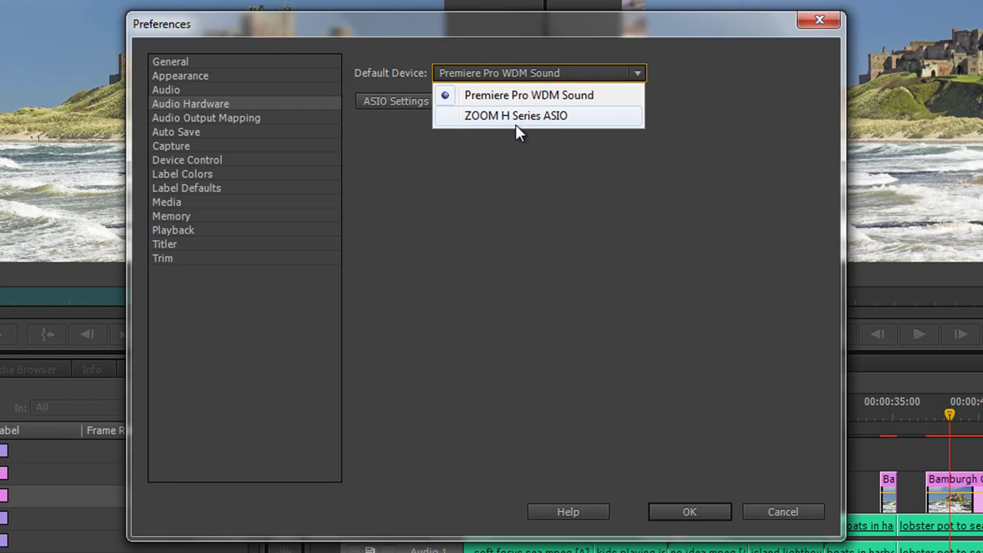
left_click(636, 73)
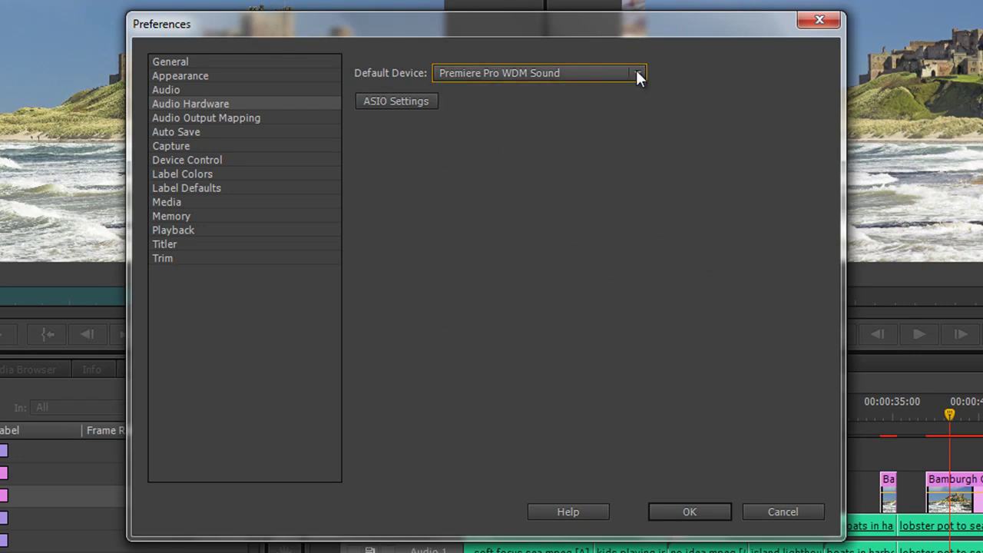
left_click(388, 101)
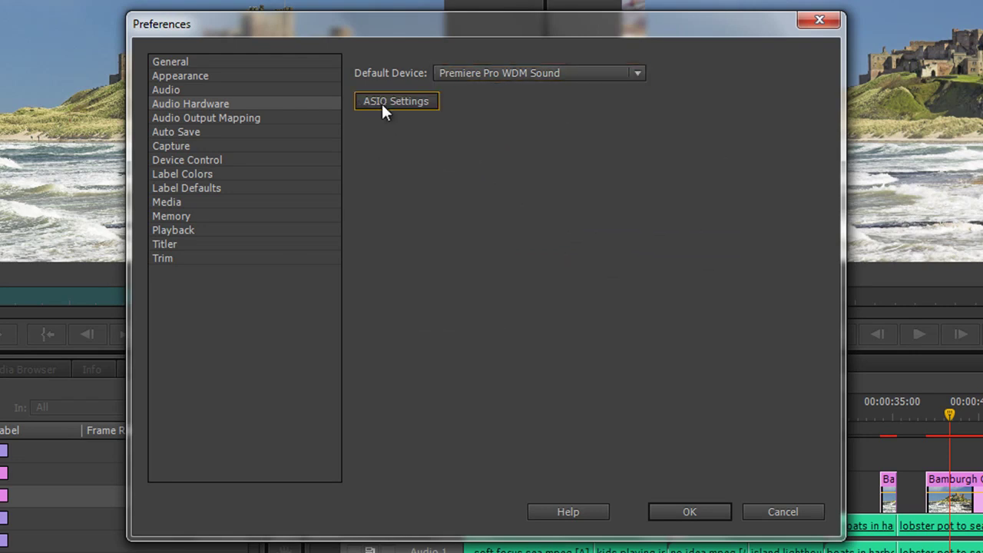
key("Escape")
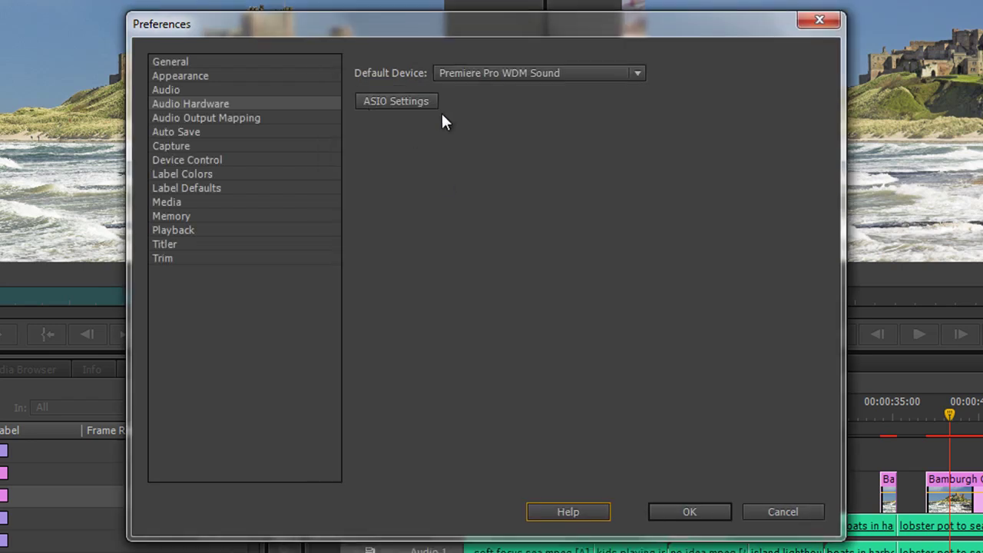
left_click(410, 102)
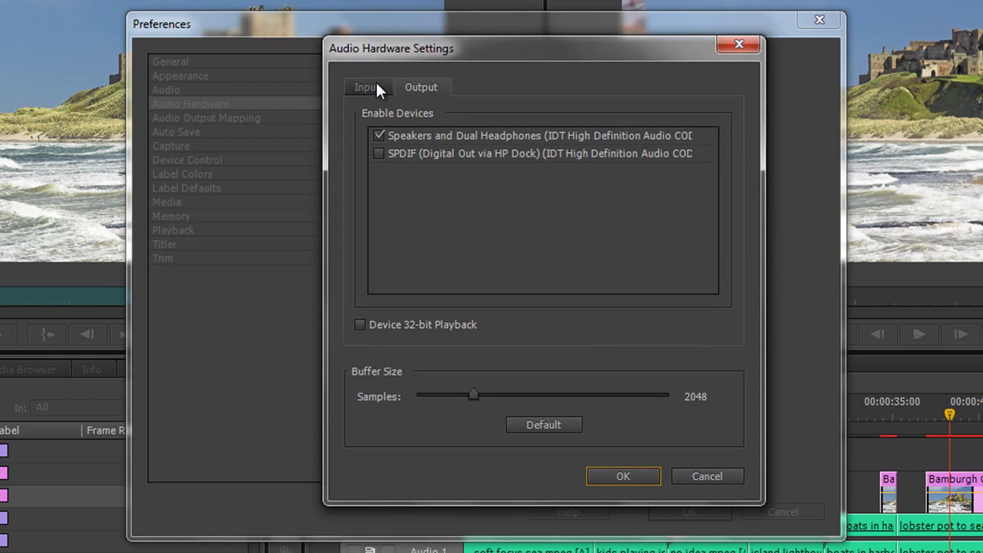
- Check the ASIO input and output devices, then close the Audio Hardware Settings dialog
left_click(376, 81)
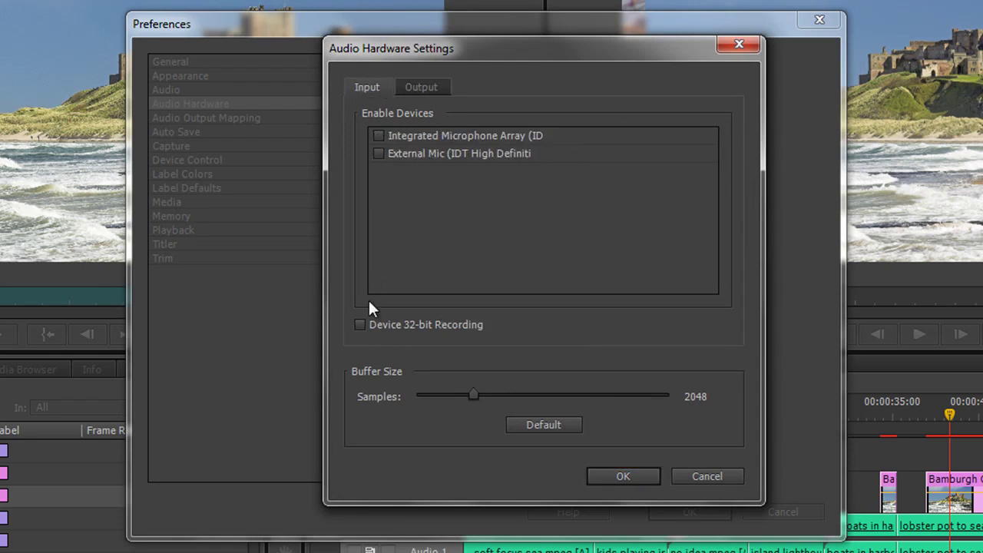
left_click(429, 86)
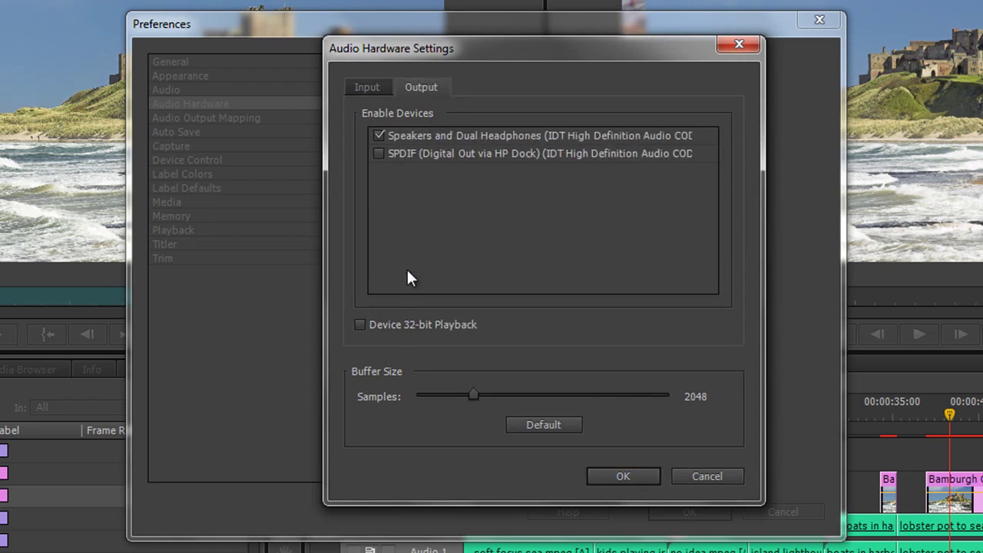
left_click(366, 89)
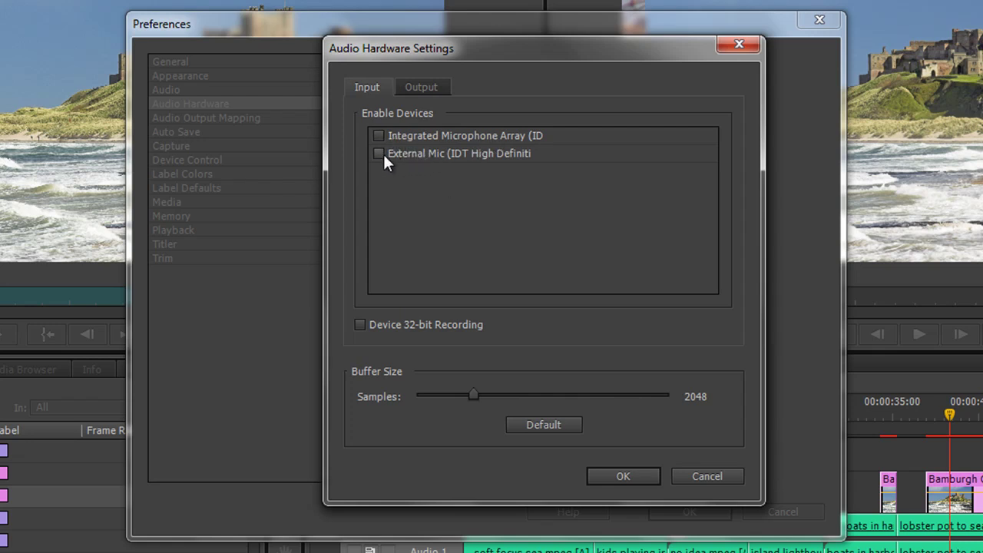
left_click(420, 87)
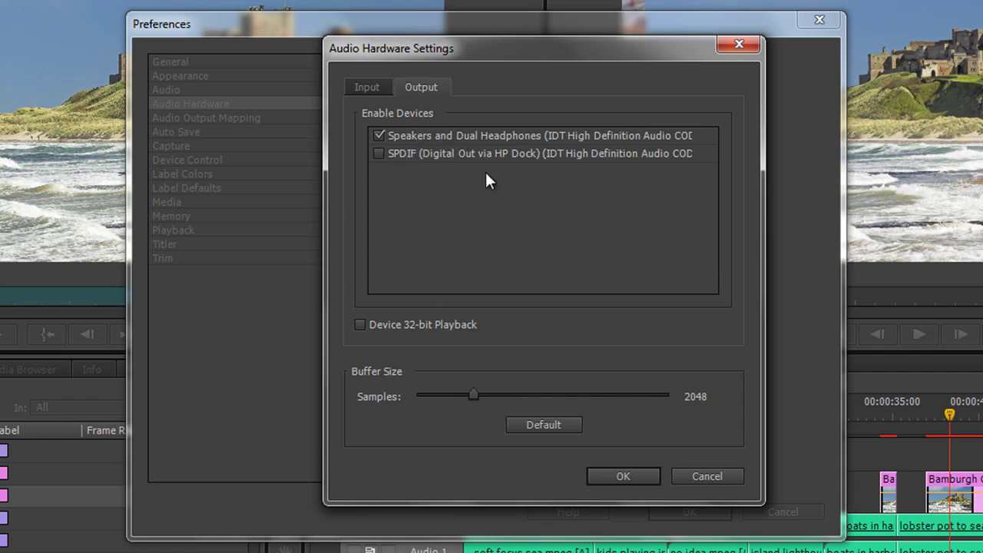
left_click(639, 476)
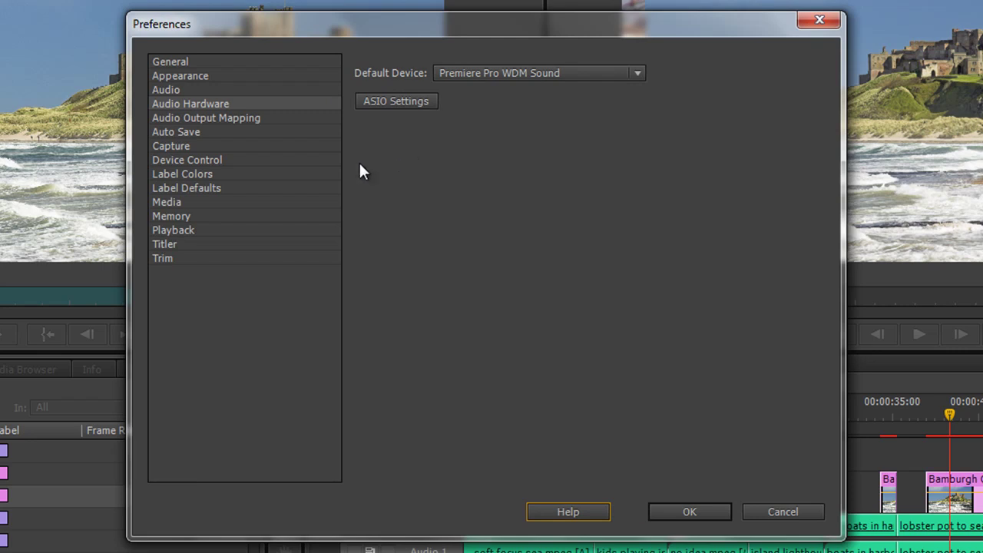
- Review Auto Save (every 20 minutes, 5 versions kept), then bring up the Label Colors preferences
left_click(208, 106)
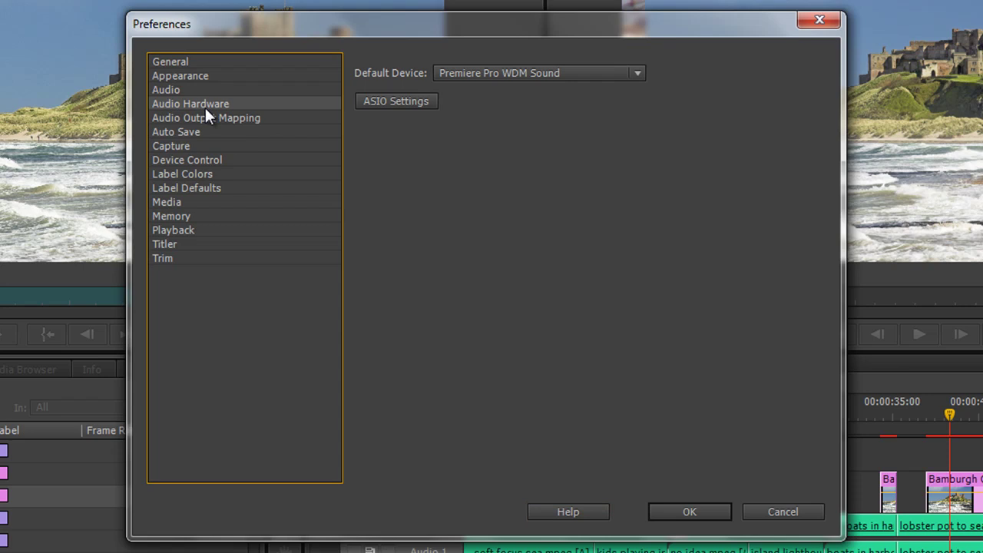
left_click(187, 131)
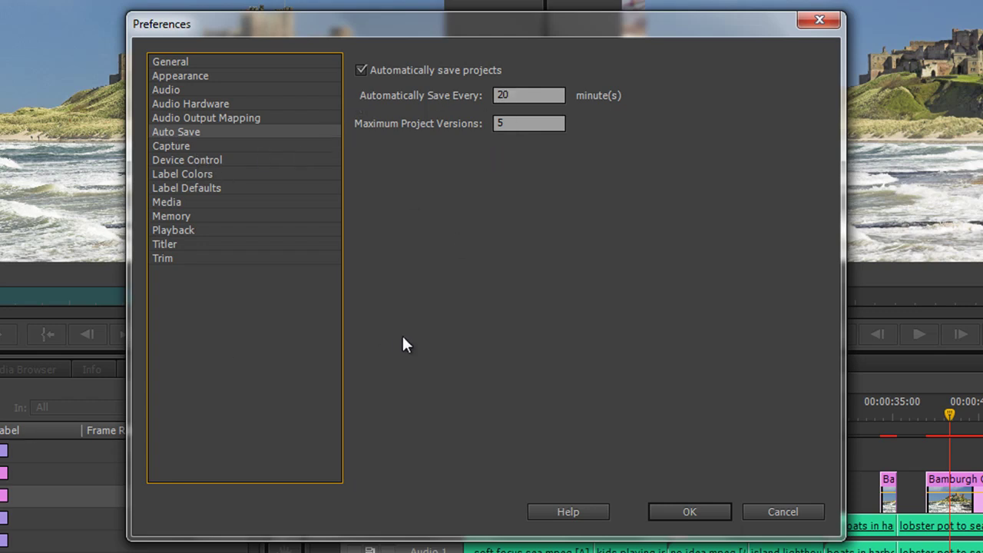
left_click(189, 173)
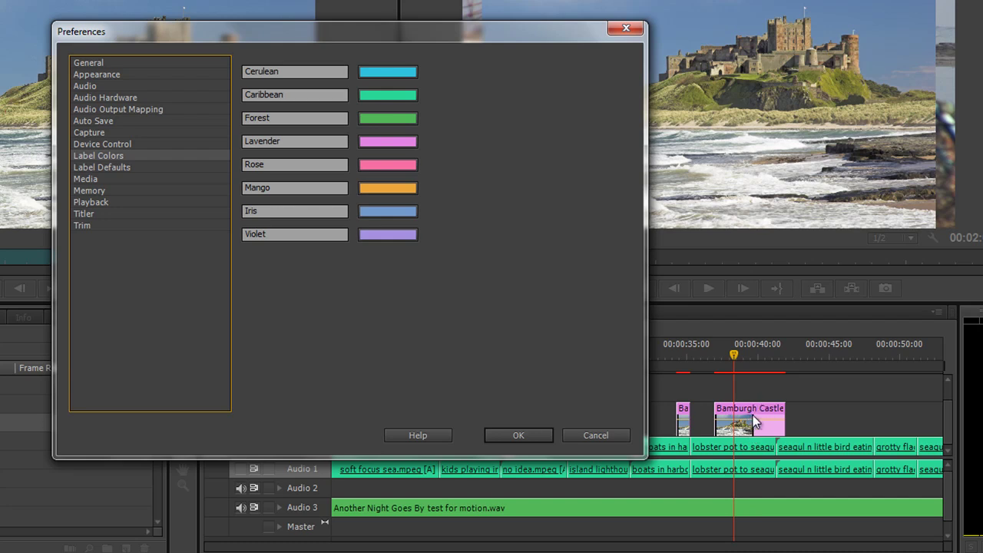
- Check the default label assignments, then make the Caribbean label a darker green
left_click(108, 168)
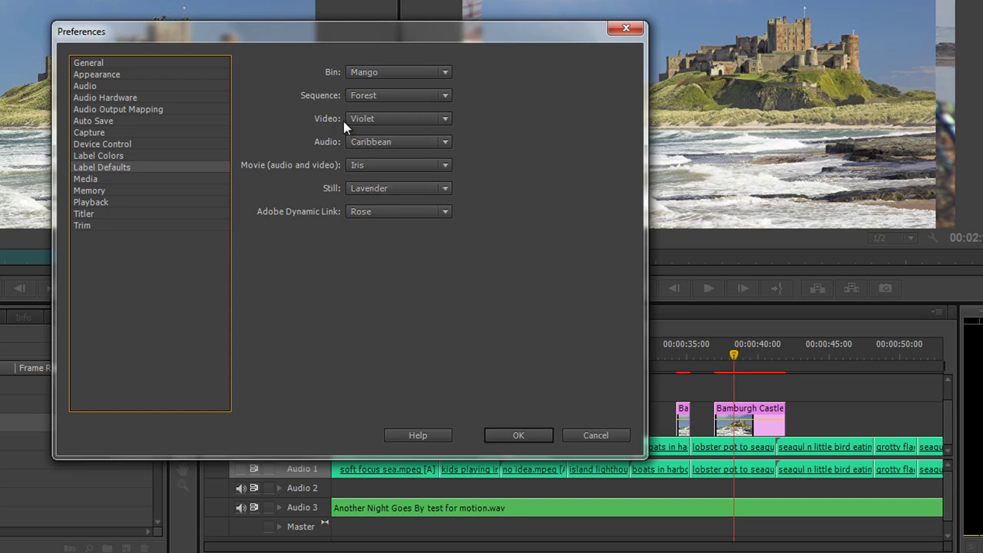
left_click(128, 157)
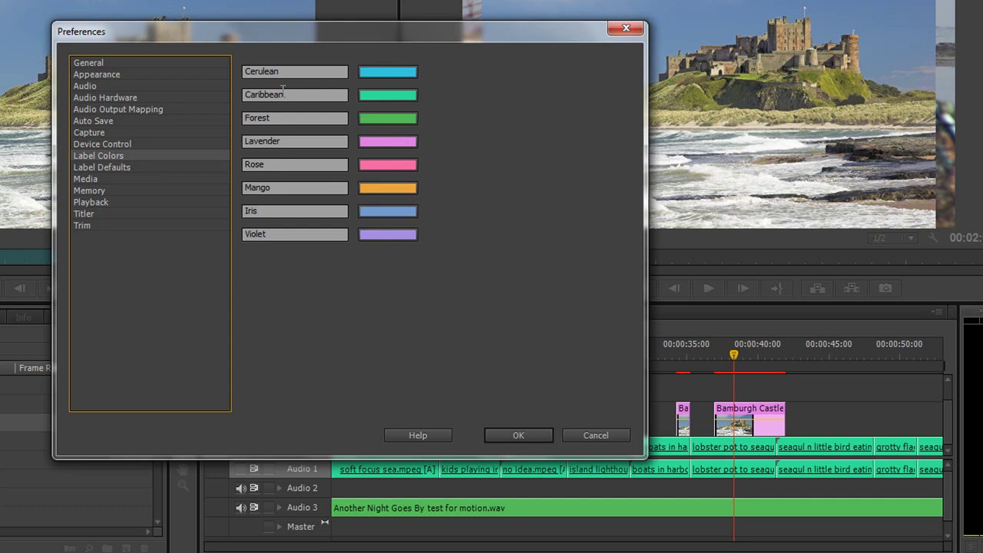
left_click(386, 102)
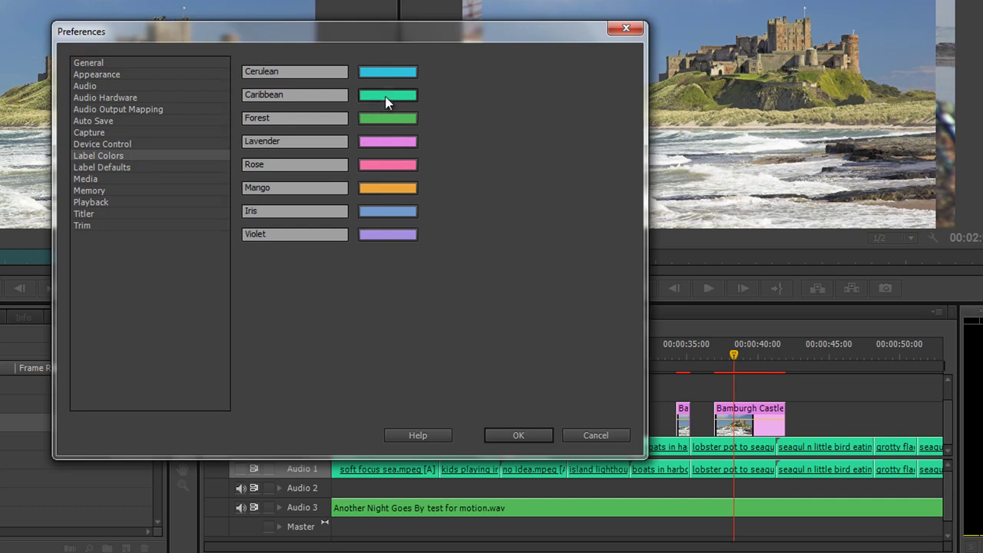
mouse_move(391, 334)
left_mouse_down()
mouse_move(425, 246)
mouse_move(318, 283)
mouse_move(347, 249)
mouse_move(373, 246)
mouse_move(410, 268)
left_mouse_up()
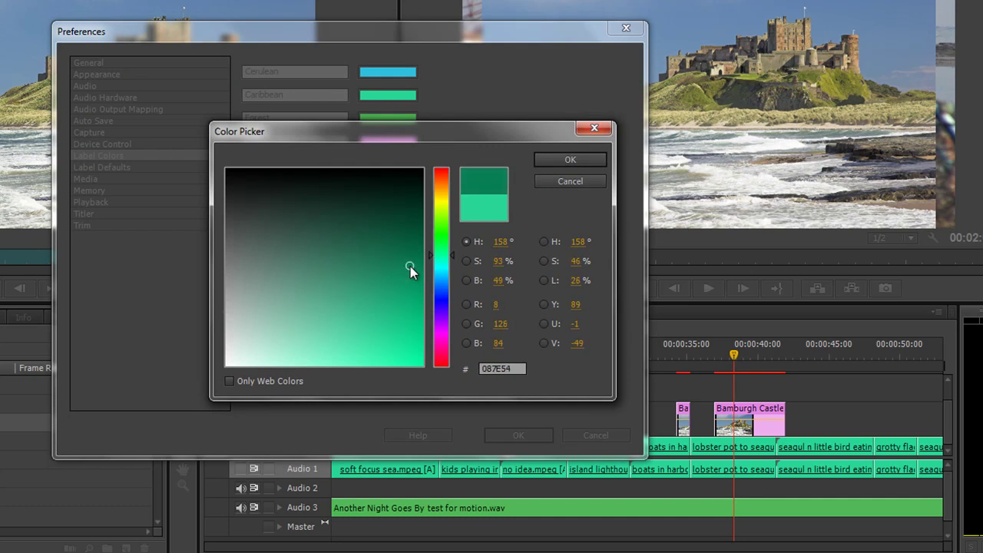
left_click(568, 162)
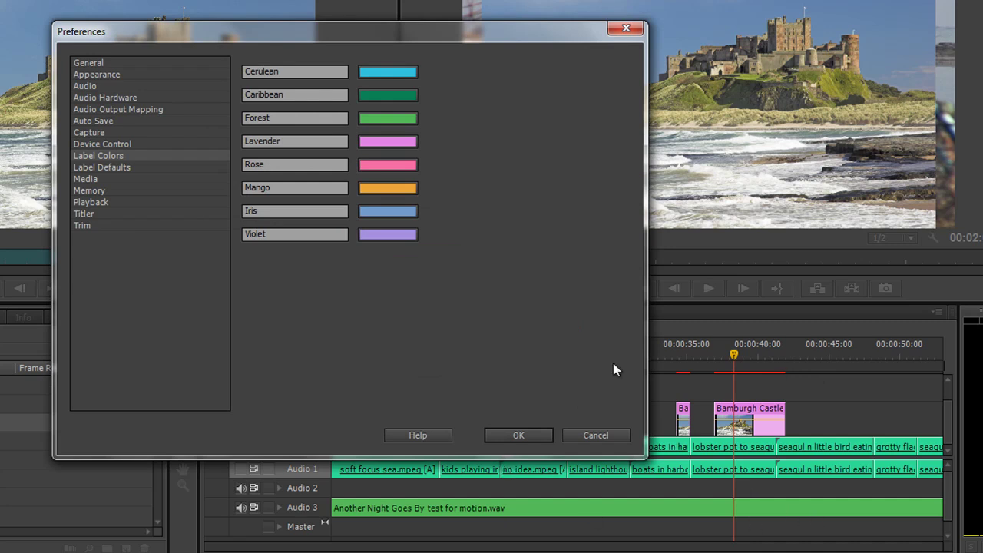
- Change the Lavender label colour to red (FF0000) and apply the preferences
left_click(384, 148)
left_click_drag(425, 340, 429, 368)
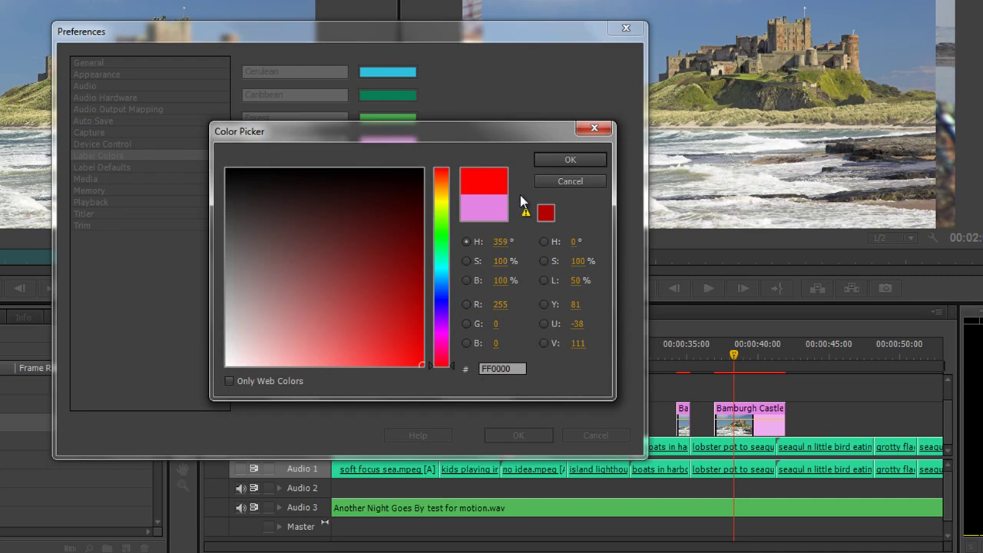
left_click(571, 160)
left_click(515, 435)
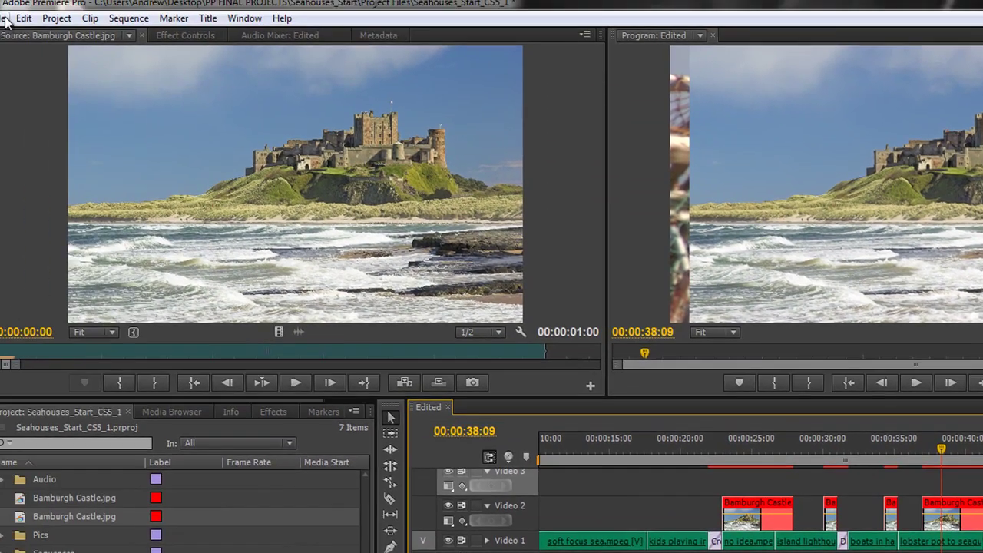
- Reopen Edit > Preferences > Label Colors and recolour the Lavender label to magenta C14AB7
left_click(23, 19)
mouse_move(173, 406)
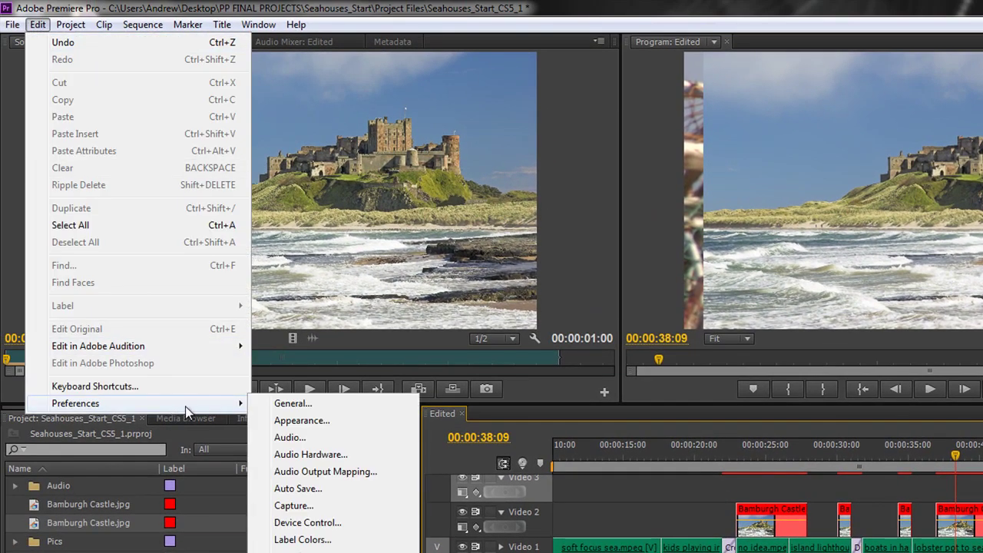
left_click(303, 539)
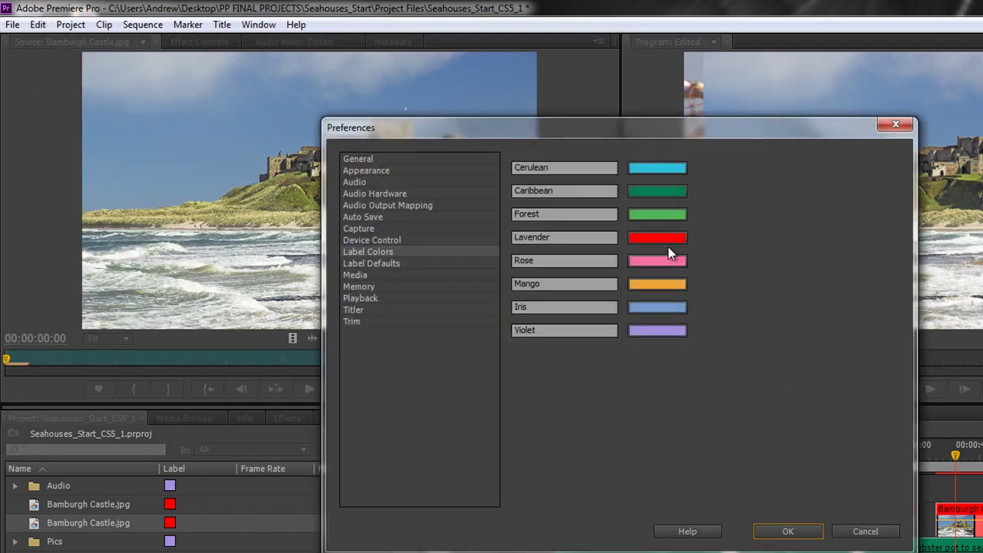
left_click(668, 238)
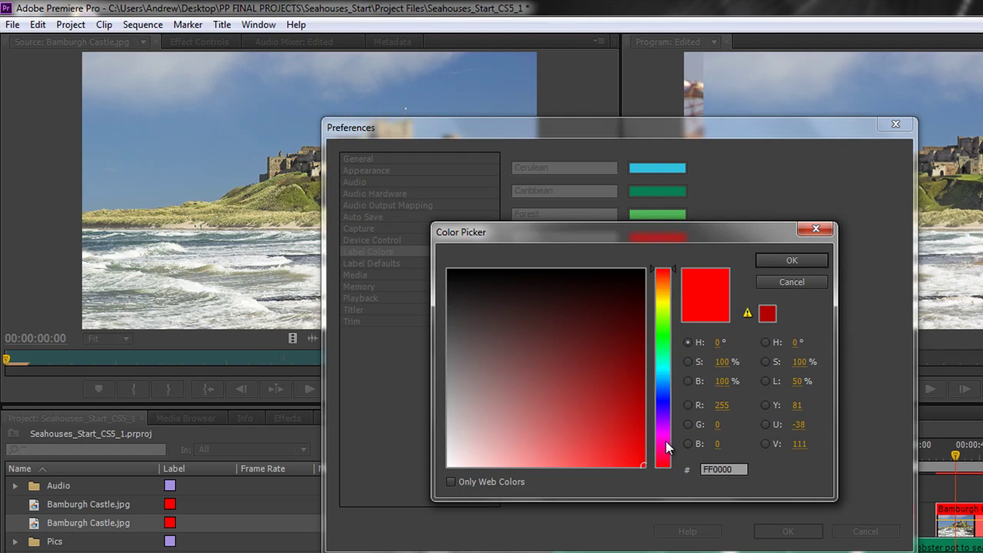
left_click(666, 438)
mouse_move(619, 417)
left_mouse_down()
mouse_move(602, 421)
mouse_move(628, 431)
mouse_move(568, 418)
left_mouse_up()
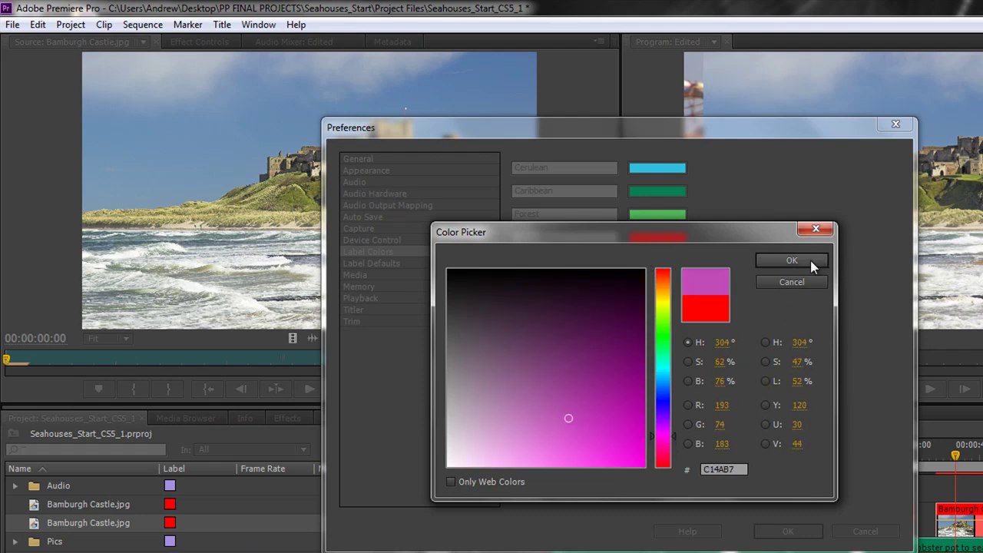
left_click(810, 260)
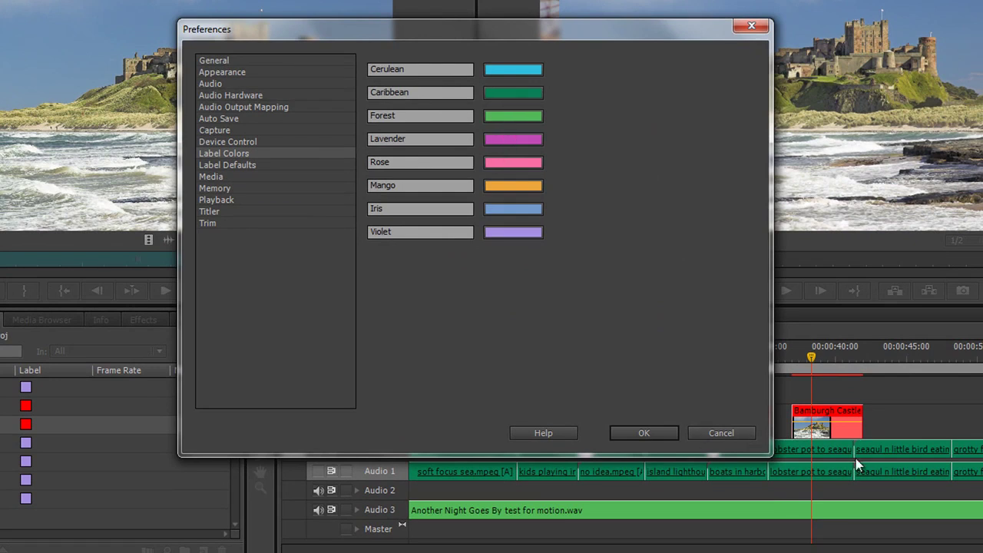
- Review the media cache location D:\AE Cashe, then view Memory with 2 GB reserved
left_click(212, 178)
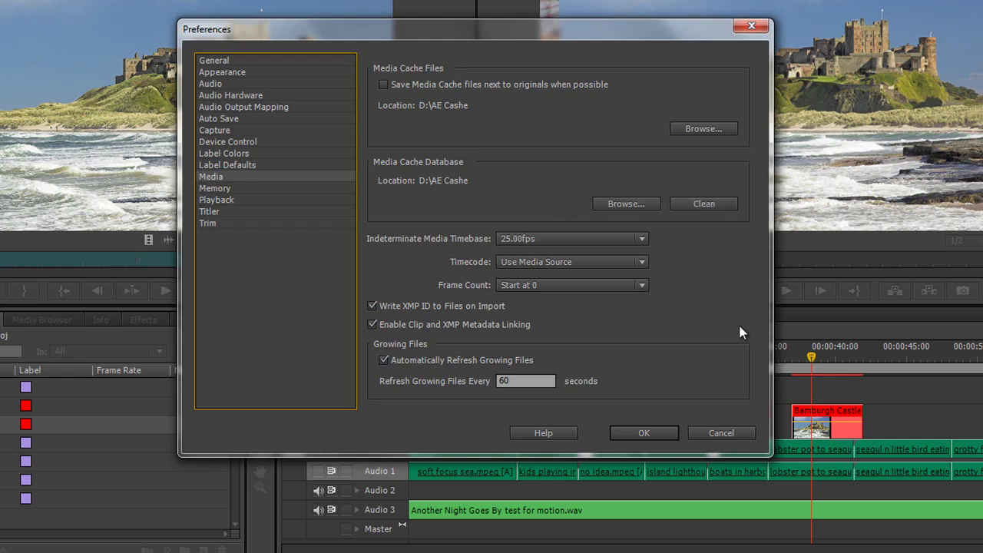
left_click(221, 190)
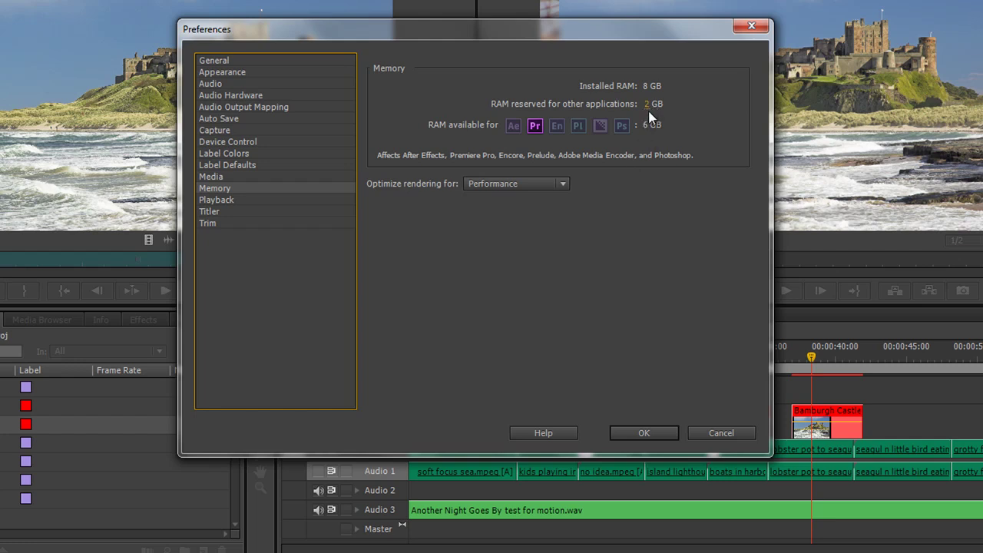
- Keep rendering optimised for Performance in the Memory preferences
left_click(566, 185)
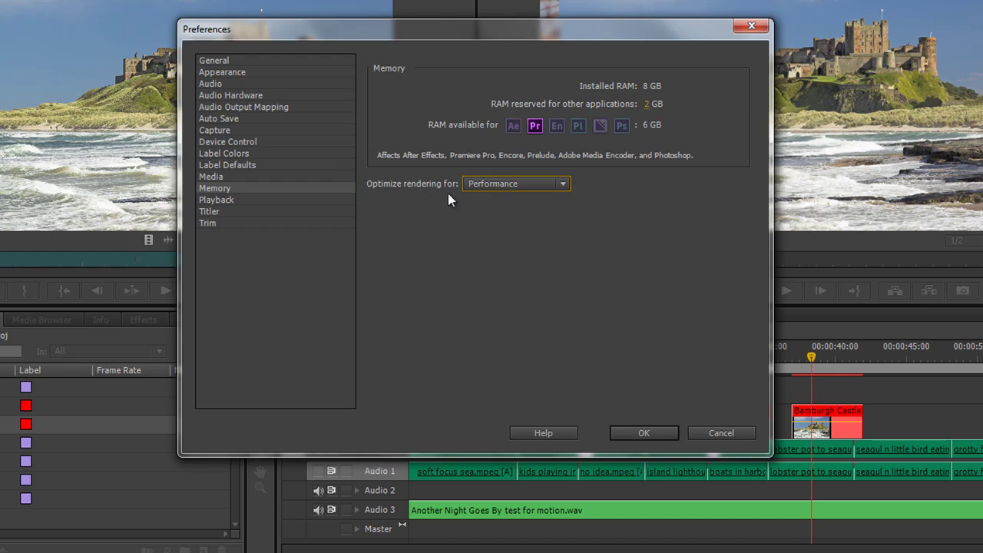
left_click(549, 184)
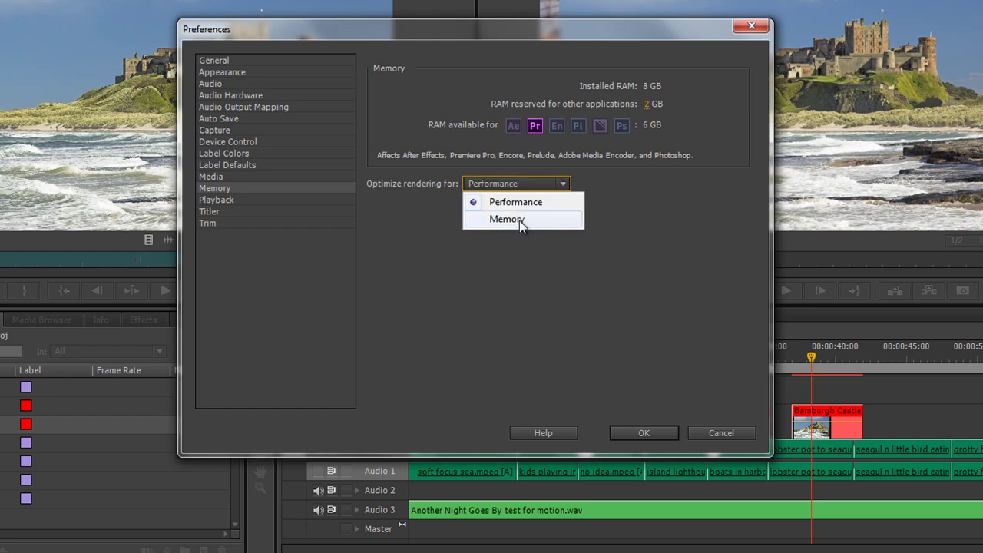
left_click(532, 203)
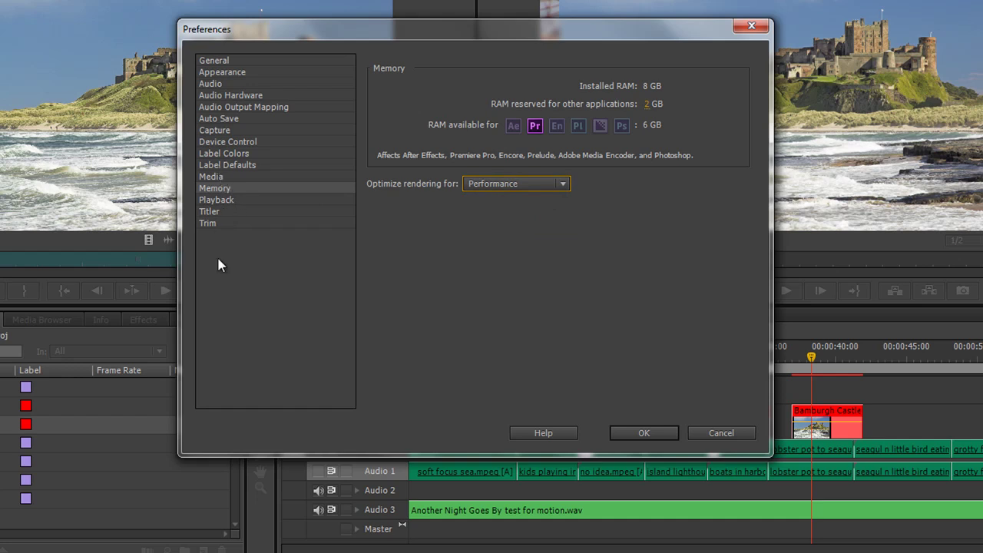
- Show the Playback preferences and keep Adobe Player as the default player
left_click(217, 203)
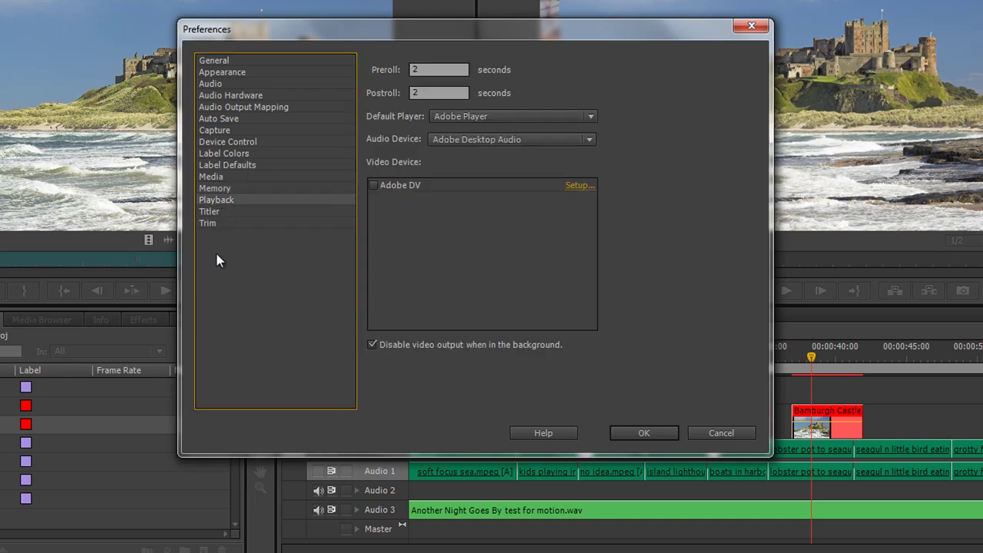
left_click(588, 116)
left_click(593, 119)
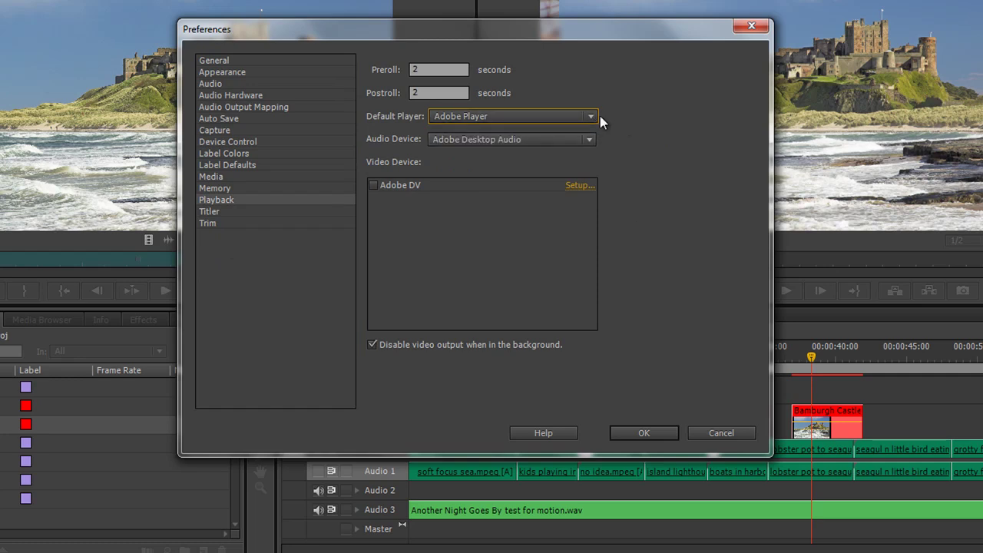